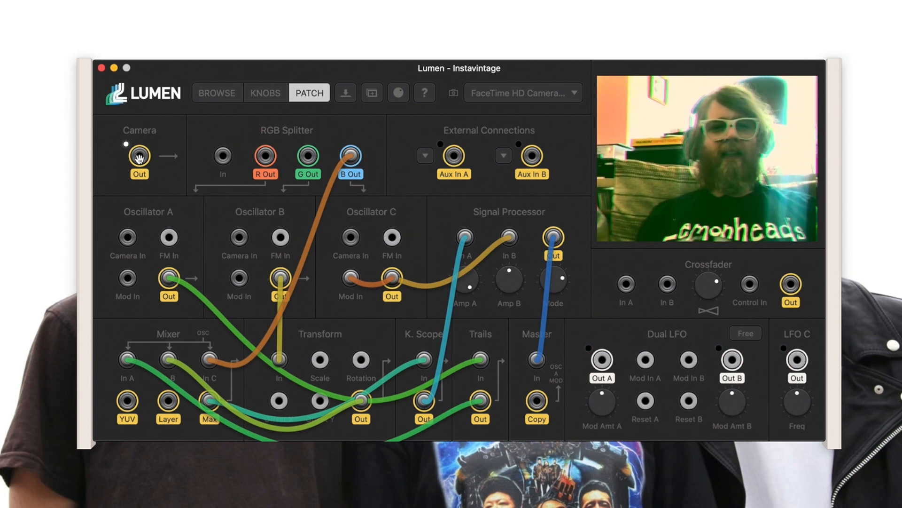
Try the green and red channels, route blue to Mixer In C, and set Amp B to 31.7%.
{"action": "mouse_move", "coordinate": [138, 156]}
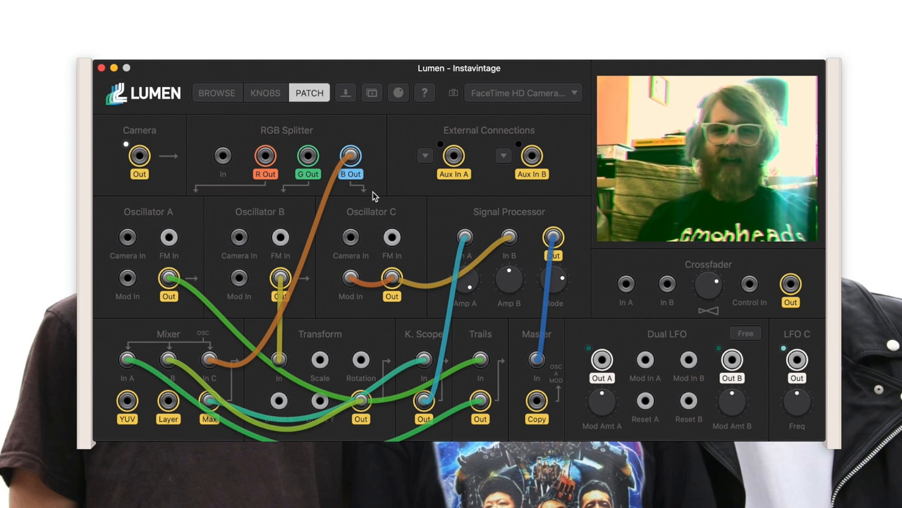
{"action": "left_click_drag", "start_coordinate": [308, 156], "coordinate": [211, 360]}
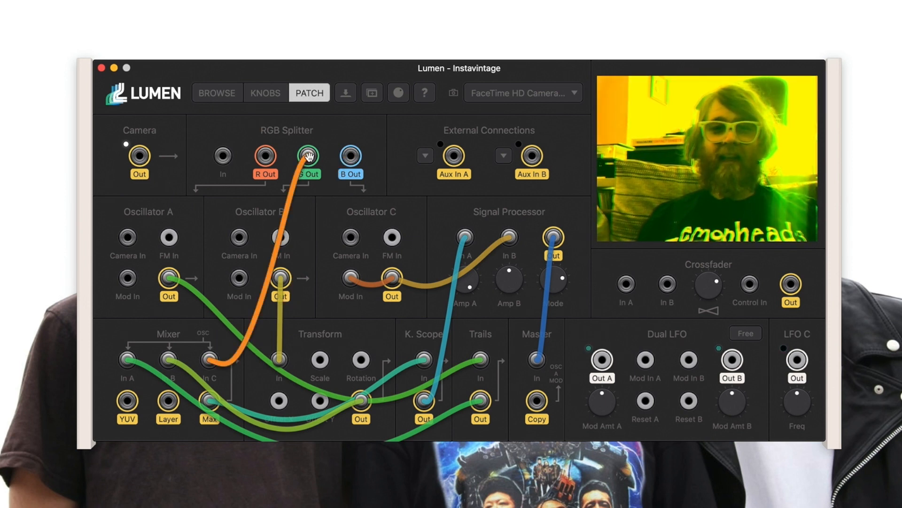
{"action": "left_click_drag", "start_coordinate": [266, 156], "coordinate": [209, 360]}
{"action": "left_click_drag", "start_coordinate": [351, 156], "coordinate": [213, 360]}
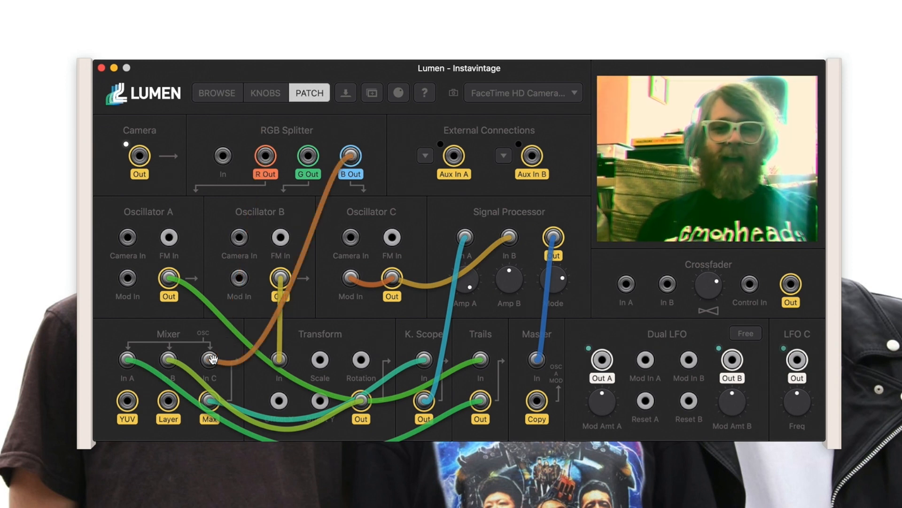
{"action": "left_click_drag", "start_coordinate": [504, 282], "coordinate": [505, 285]}
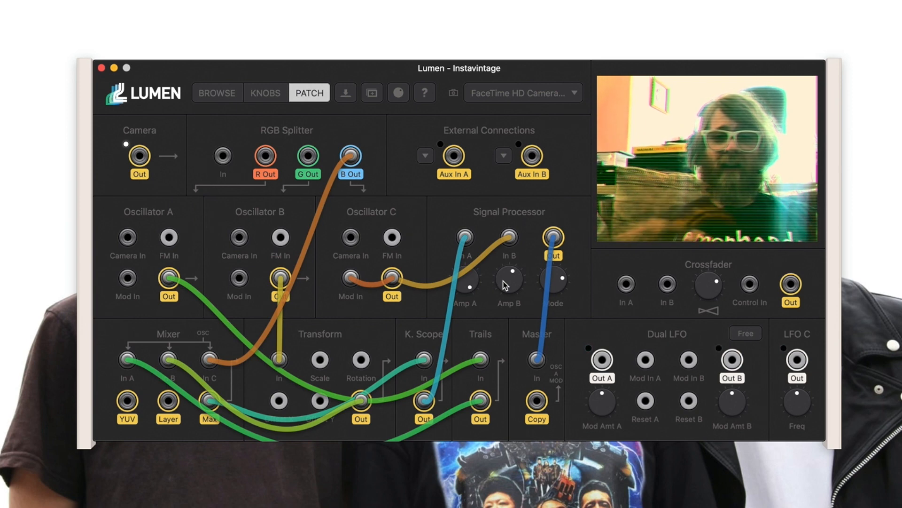
Clear the patch search and try the Neon Ink and Opposing Forces patches.
{"action": "left_click", "coordinate": [223, 102]}
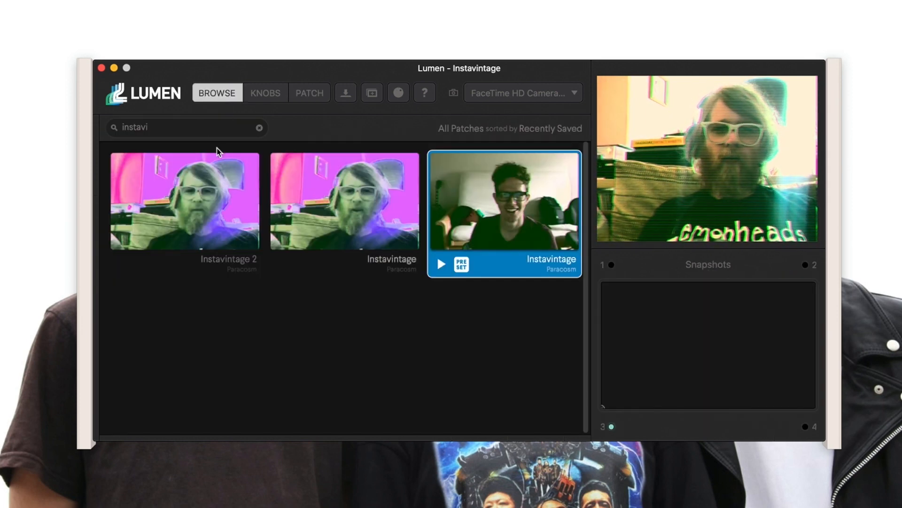
{"action": "left_click", "coordinate": [259, 127]}
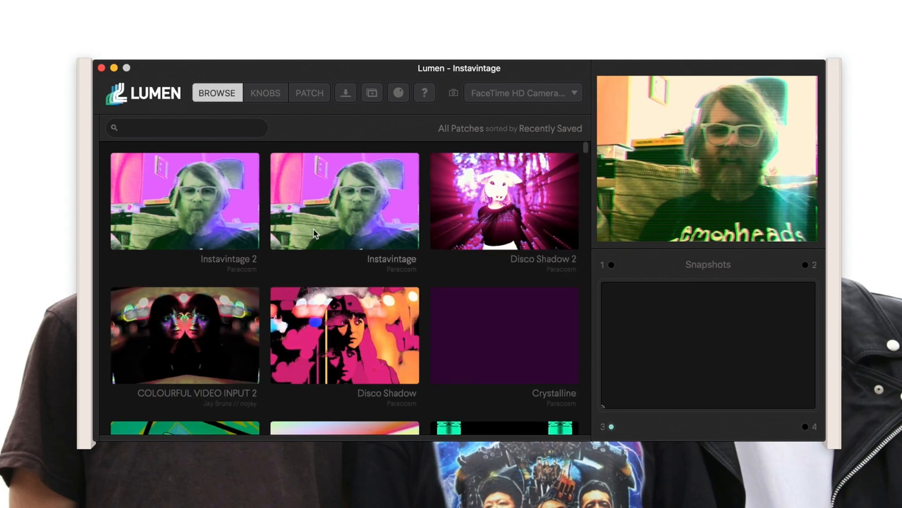
{"action": "scroll", "coordinate": [315, 240], "scroll_direction": "down", "scroll_amount": 15}
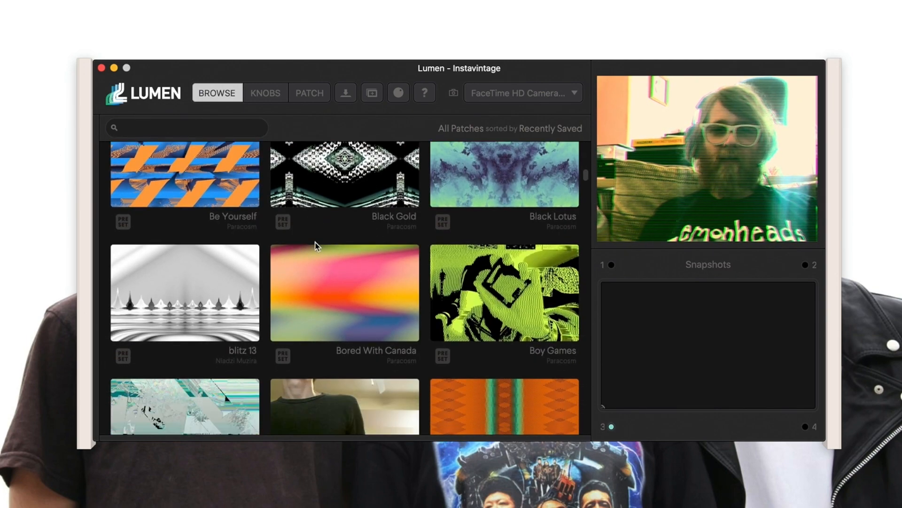
{"action": "scroll", "coordinate": [315, 244], "scroll_direction": "down", "scroll_amount": 20}
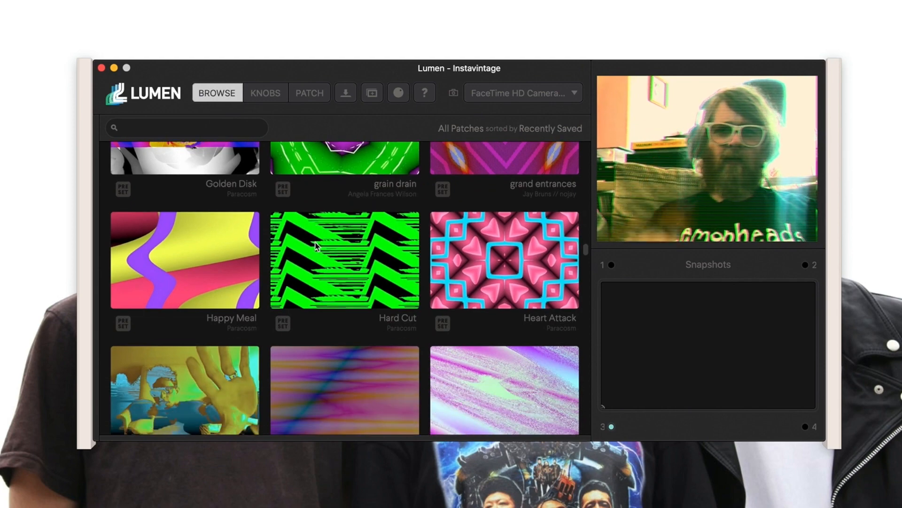
{"action": "scroll", "coordinate": [316, 245], "scroll_direction": "down", "scroll_amount": 20}
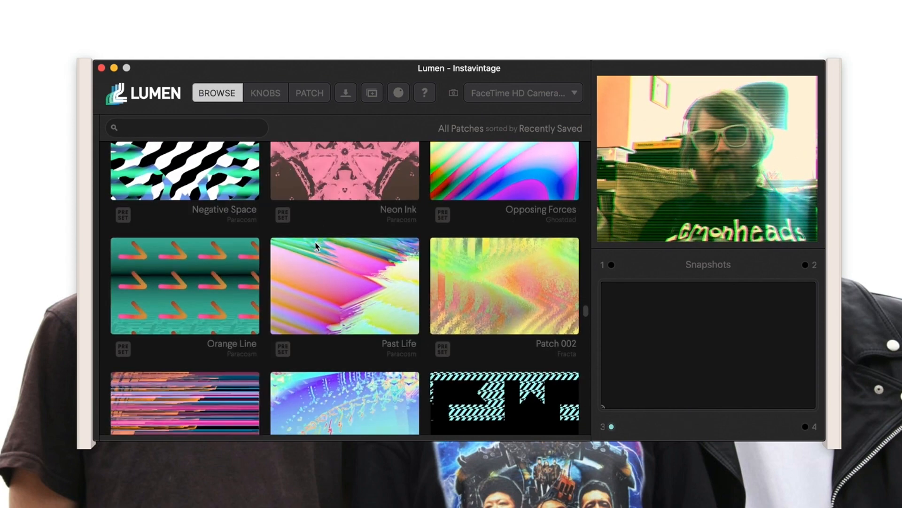
{"action": "scroll", "coordinate": [315, 245], "scroll_direction": "down", "scroll_amount": 3}
{"action": "double_click", "coordinate": [339, 155]}
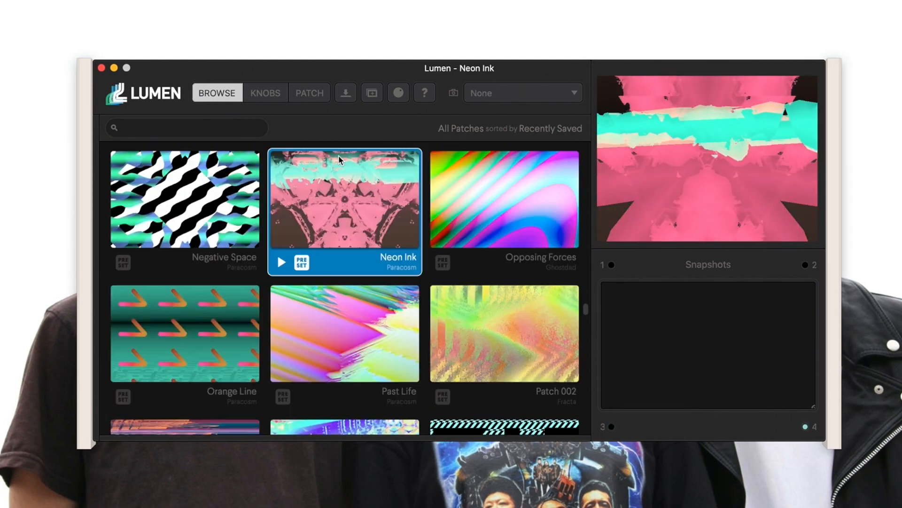
{"action": "left_click", "coordinate": [465, 198]}
{"action": "double_click", "coordinate": [466, 197]}
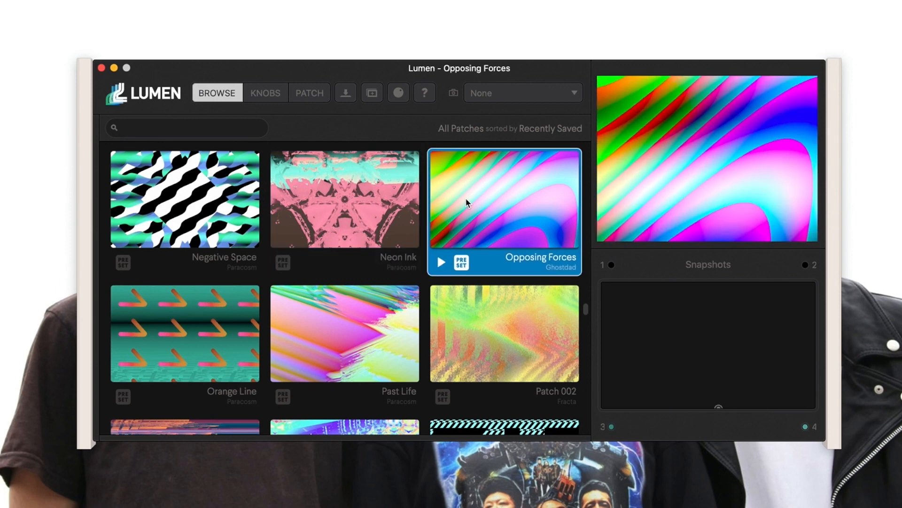
Try Patch 002 and Past Life, checking their wiring, then load Negative Space.
{"action": "left_click", "coordinate": [507, 342]}
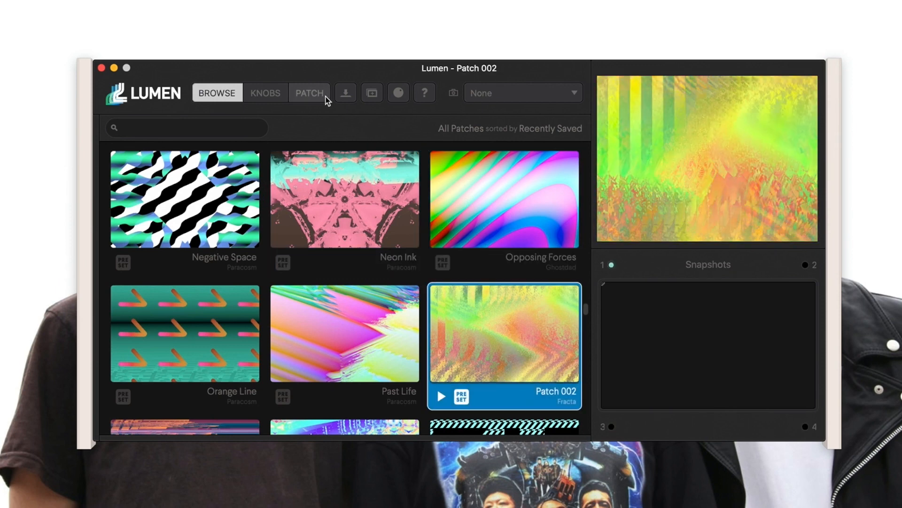
{"action": "left_click", "coordinate": [326, 97]}
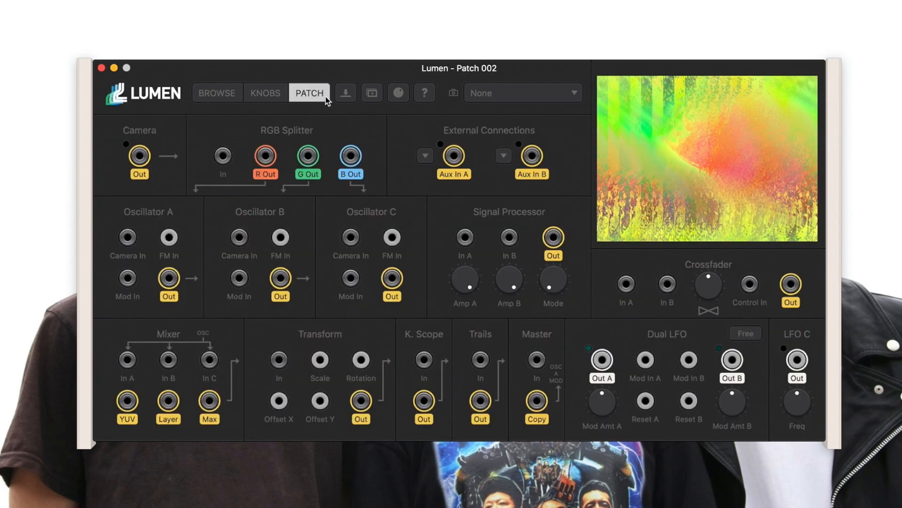
{"action": "left_click", "coordinate": [223, 97]}
{"action": "double_click", "coordinate": [364, 376]}
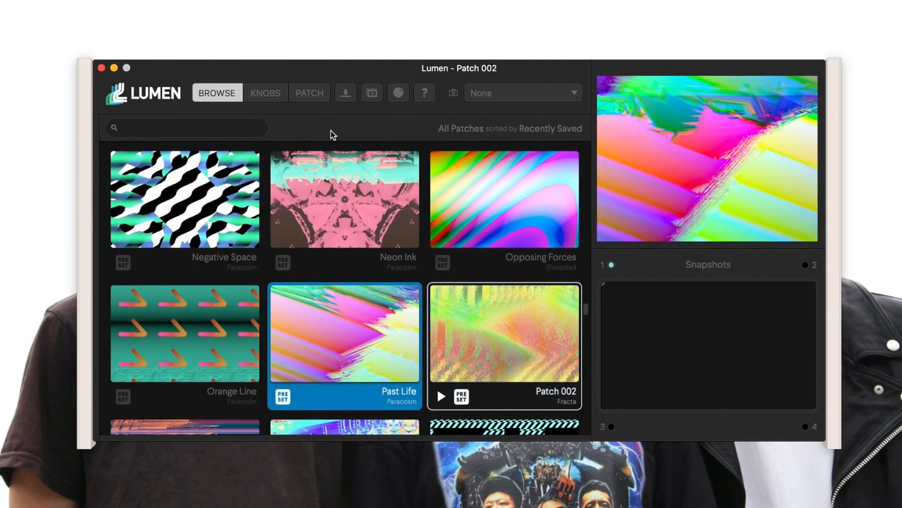
{"action": "left_click", "coordinate": [309, 93]}
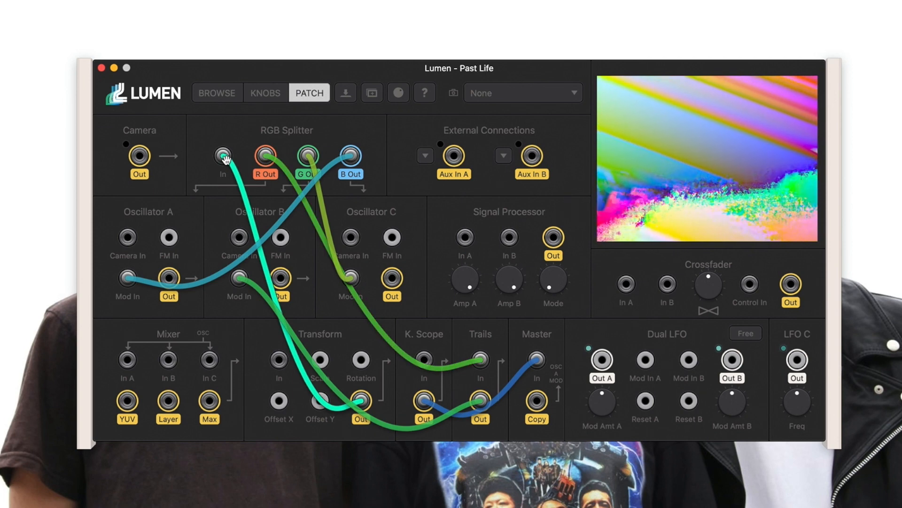
{"action": "left_click", "coordinate": [219, 96]}
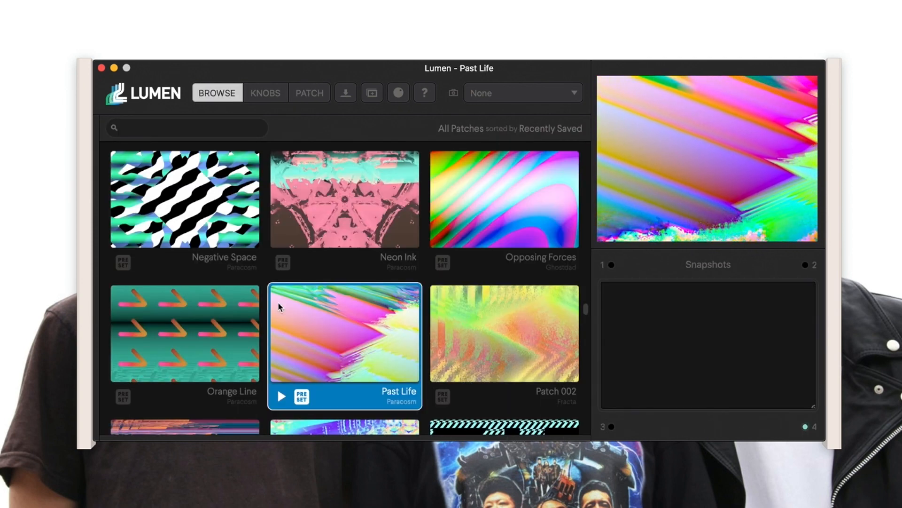
{"action": "left_click", "coordinate": [227, 242]}
{"action": "scroll", "coordinate": [263, 326], "scroll_direction": "down", "scroll_amount": 2}
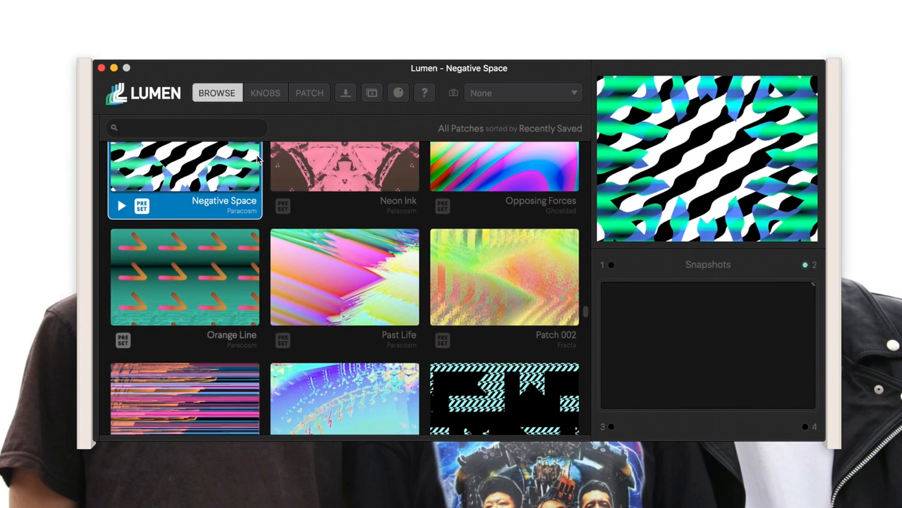
{"action": "scroll", "coordinate": [336, 254], "scroll_direction": "down", "scroll_amount": 3}
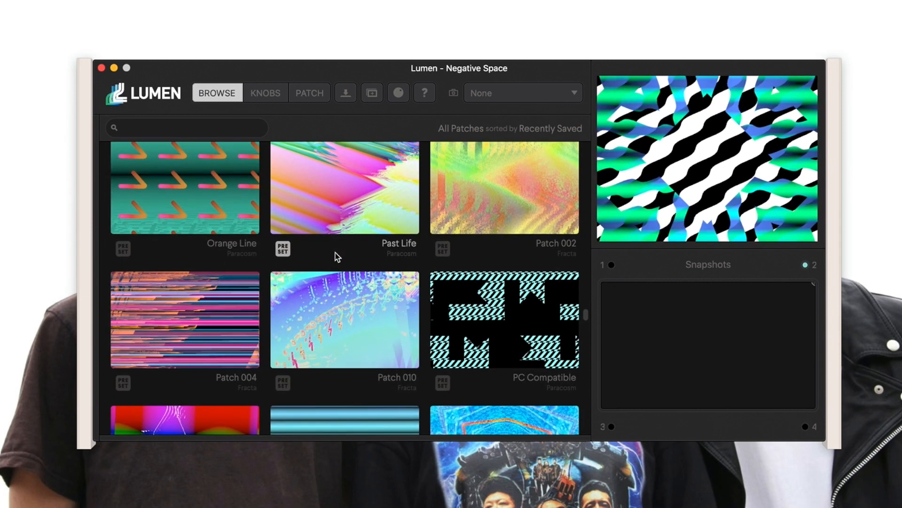
Check Negative Space's cable layout, then load The Best Rainbows patch.
{"action": "left_click", "coordinate": [307, 93]}
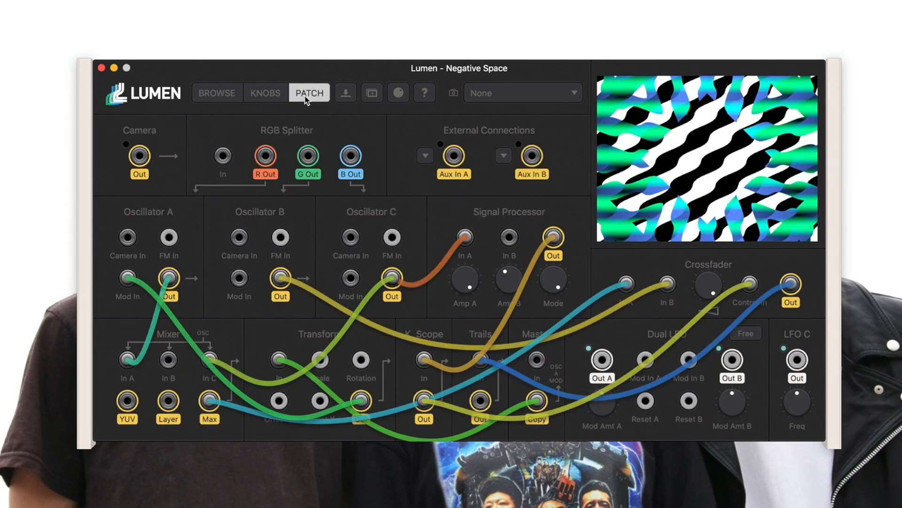
{"action": "left_click", "coordinate": [227, 94]}
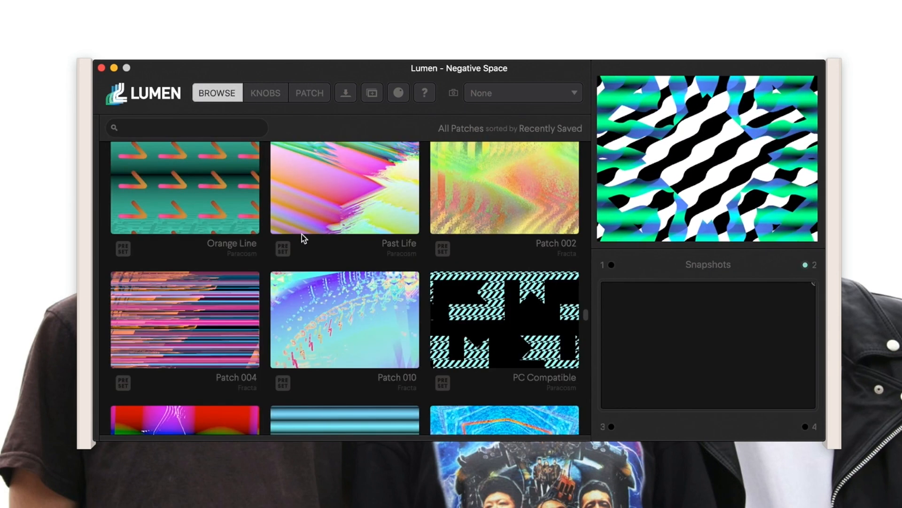
{"action": "scroll", "coordinate": [301, 235], "scroll_direction": "down", "scroll_amount": 3}
{"action": "scroll", "coordinate": [273, 300], "scroll_direction": "down", "scroll_amount": 3}
{"action": "scroll", "coordinate": [247, 306], "scroll_direction": "down", "scroll_amount": 15}
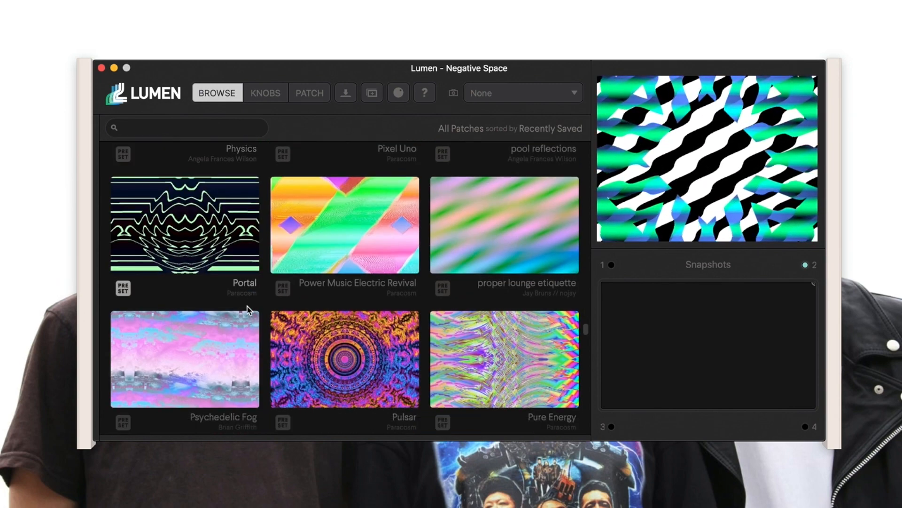
{"action": "scroll", "coordinate": [247, 306], "scroll_direction": "up", "scroll_amount": 3}
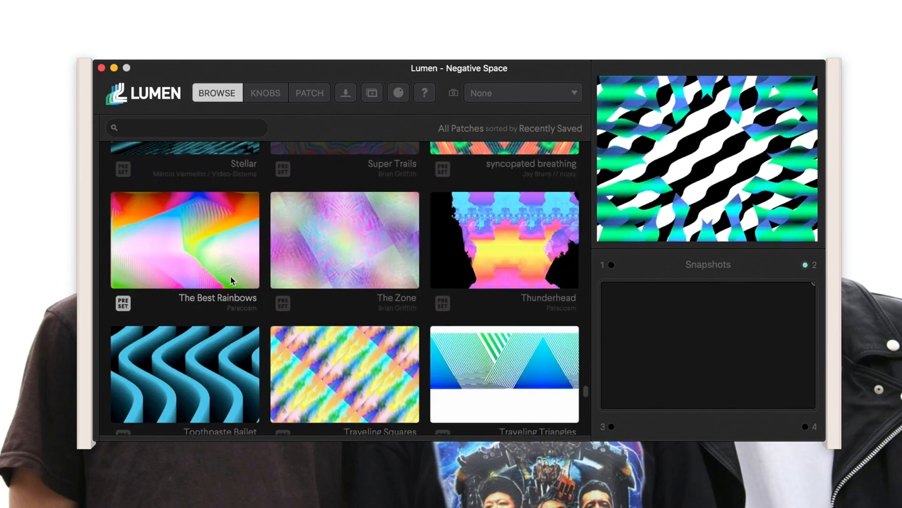
{"action": "left_click", "coordinate": [224, 264]}
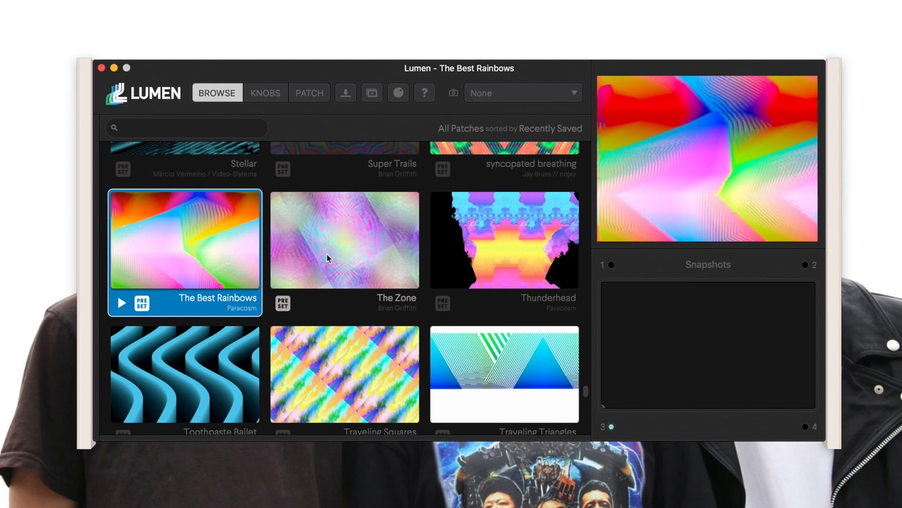
Scroll through the patch library to browse further patches.
{"action": "scroll", "coordinate": [306, 232], "scroll_direction": "down", "scroll_amount": 10}
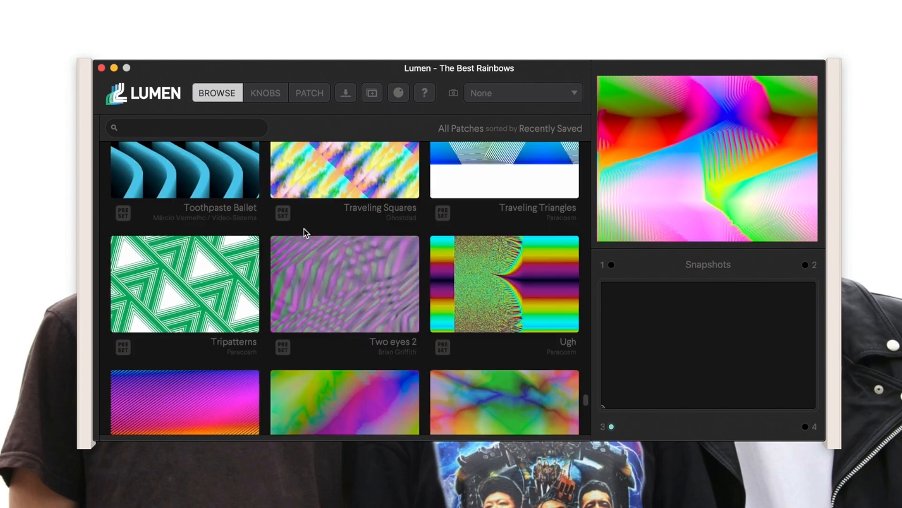
{"action": "scroll", "coordinate": [304, 231], "scroll_direction": "down", "scroll_amount": 5}
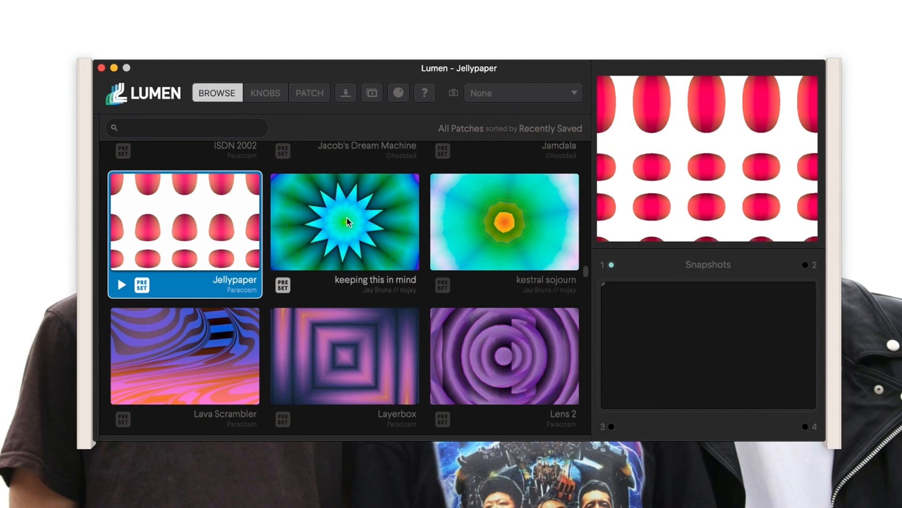
{"action": "scroll", "coordinate": [346, 221], "scroll_direction": "up", "scroll_amount": 10}
{"action": "scroll", "coordinate": [347, 221], "scroll_direction": "down", "scroll_amount": 3}
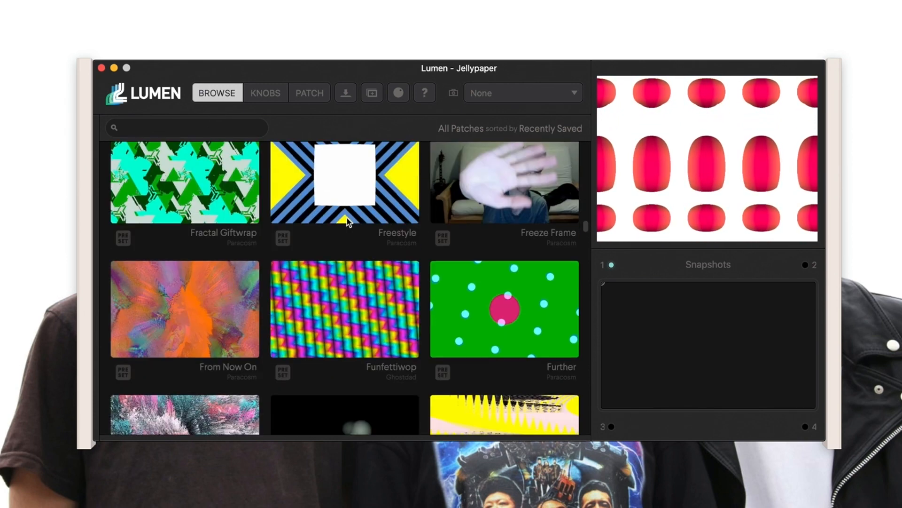
{"action": "scroll", "coordinate": [348, 221], "scroll_direction": "down", "scroll_amount": 1}
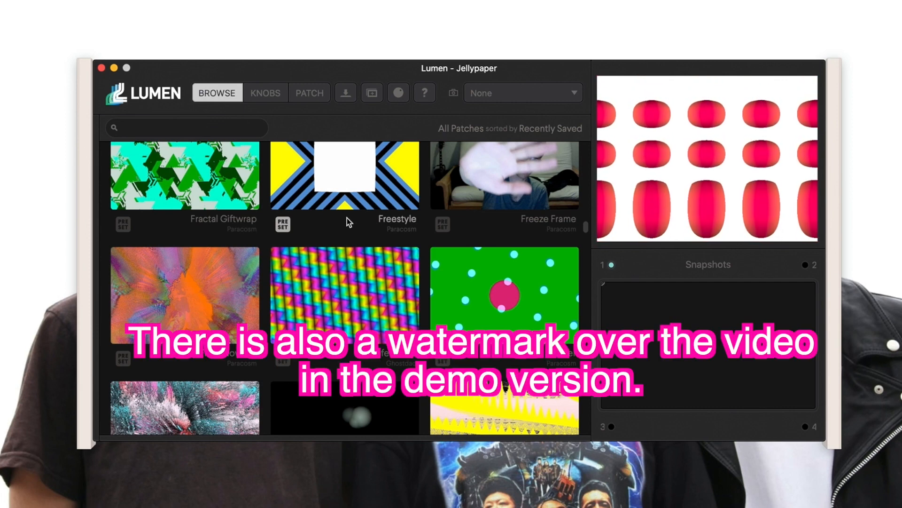
{"action": "scroll", "coordinate": [347, 222], "scroll_direction": "down", "scroll_amount": 5}
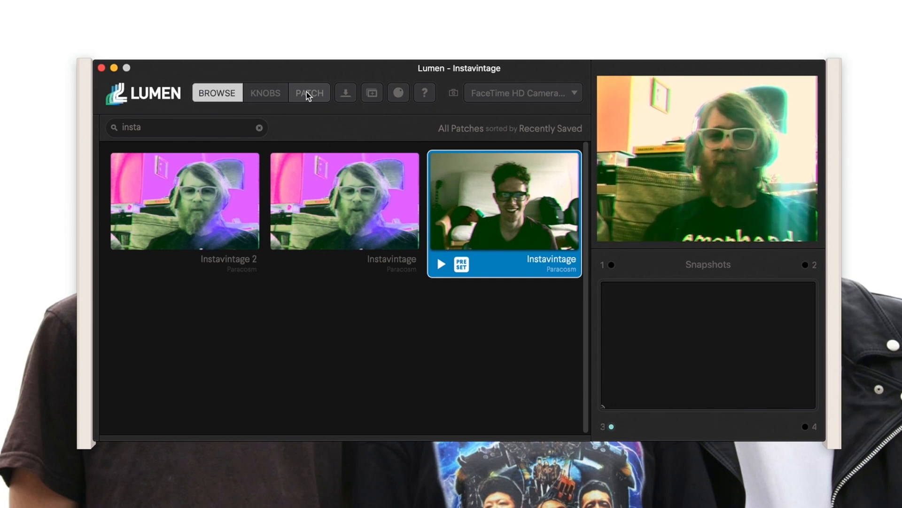
Show the Instavintage patch's oscillator, Dual LFO and effects knobs.
{"action": "left_click", "coordinate": [276, 95]}
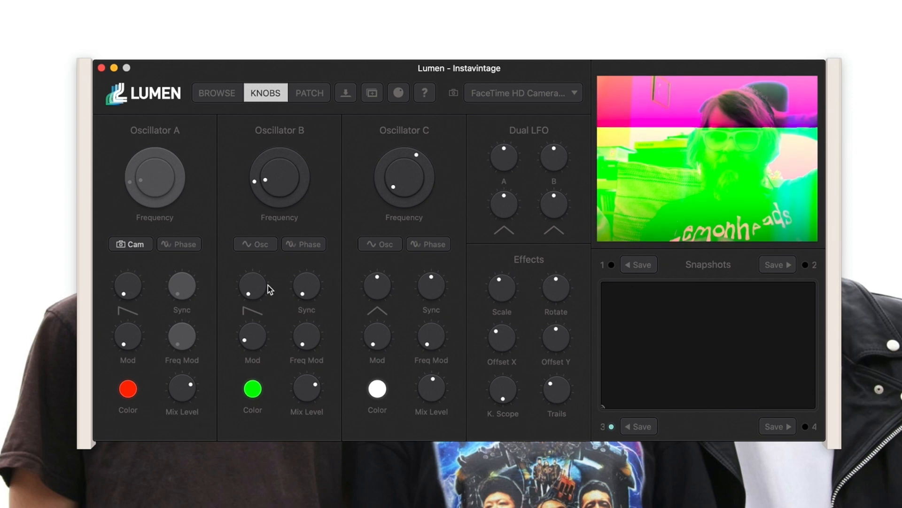
Give Oscillator B its own triangle wave, raised Mod, Freq Mod 100%, full V. Sync, Mix 78.4%.
{"action": "left_click", "coordinate": [266, 243]}
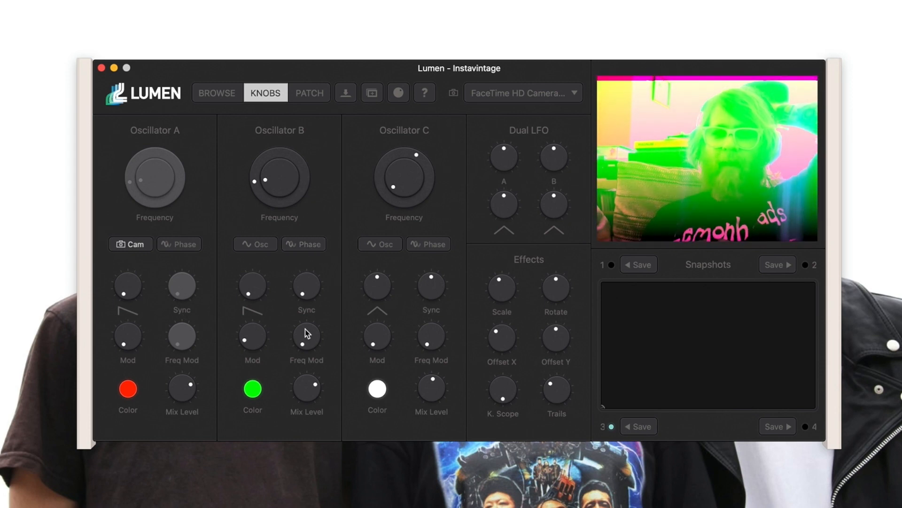
{"action": "left_click_drag", "start_coordinate": [246, 289], "coordinate": [239, 238]}
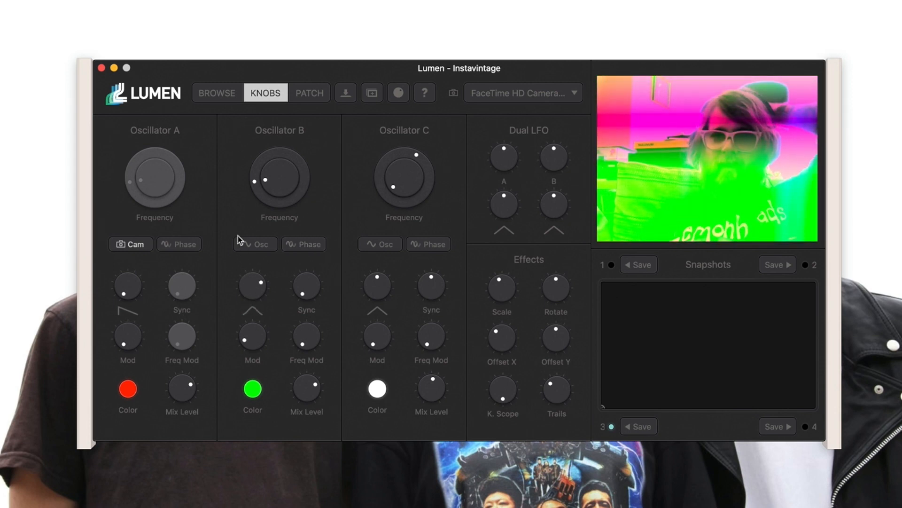
{"action": "left_click_drag", "start_coordinate": [246, 339], "coordinate": [242, 288]}
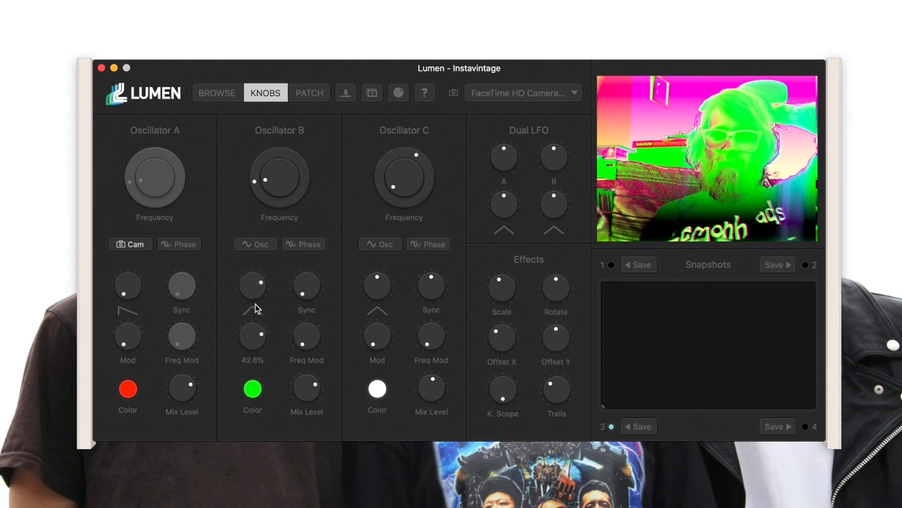
{"action": "left_click_drag", "start_coordinate": [307, 345], "coordinate": [309, 247]}
{"action": "mouse_move", "coordinate": [303, 300]}
{"action": "left_mouse_down"}
{"action": "mouse_move", "coordinate": [297, 197]}
{"action": "mouse_move", "coordinate": [297, 295]}
{"action": "left_mouse_up"}
{"action": "mouse_move", "coordinate": [301, 388]}
{"action": "left_mouse_down"}
{"action": "mouse_move", "coordinate": [304, 425]}
{"action": "mouse_move", "coordinate": [305, 386]}
{"action": "mouse_move", "coordinate": [256, 374]}
{"action": "mouse_move", "coordinate": [282, 355]}
{"action": "left_mouse_up"}
Put Oscillator B in Key mode with a new waveform, and lower Oscillator A's mix to 9.7%.
{"action": "left_click", "coordinate": [299, 245]}
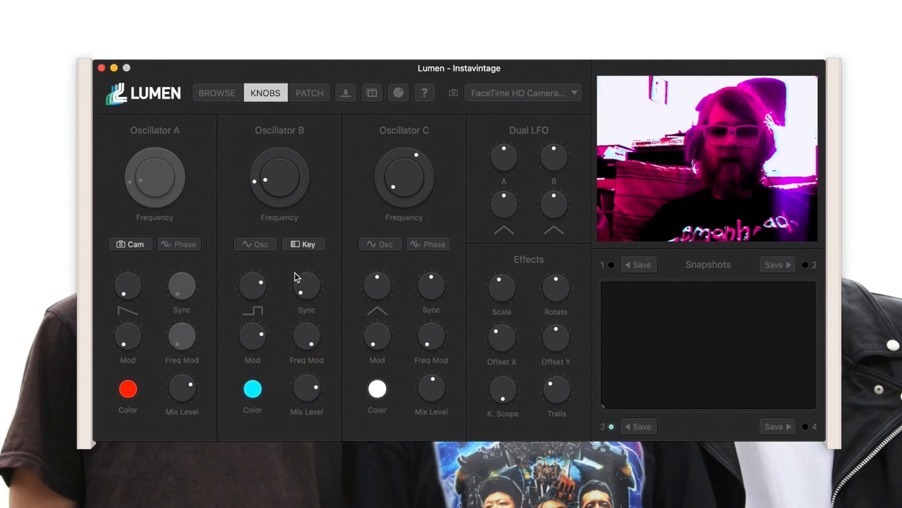
{"action": "mouse_move", "coordinate": [252, 291]}
{"action": "left_mouse_down"}
{"action": "mouse_move", "coordinate": [255, 335]}
{"action": "mouse_move", "coordinate": [250, 257]}
{"action": "mouse_move", "coordinate": [250, 281]}
{"action": "left_mouse_up"}
{"action": "left_click_drag", "start_coordinate": [183, 393], "coordinate": [176, 368]}
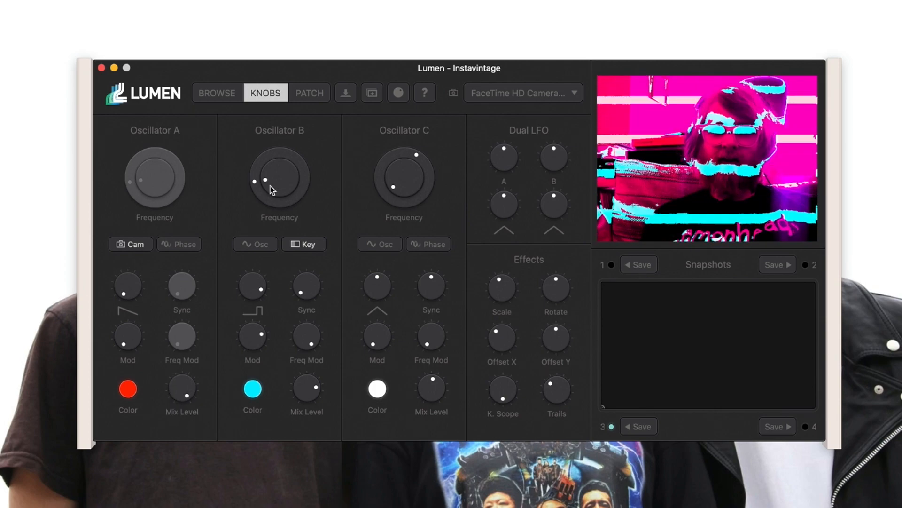
Put Oscillator B in Hue mode with Mod 66.3%, then save the patch as Instavintage 3.
{"action": "left_click", "coordinate": [271, 244]}
{"action": "left_click", "coordinate": [302, 248]}
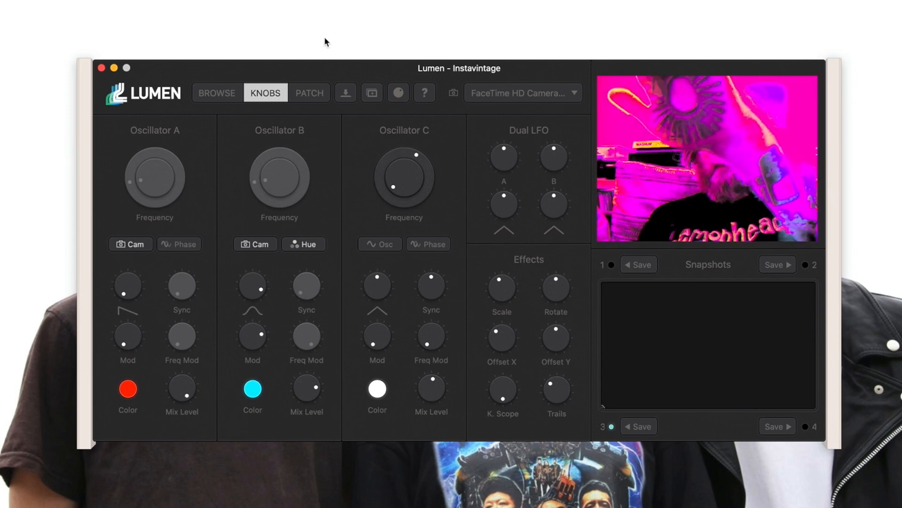
{"action": "left_click_drag", "start_coordinate": [267, 337], "coordinate": [255, 330]}
{"action": "left_click", "coordinate": [264, 247]}
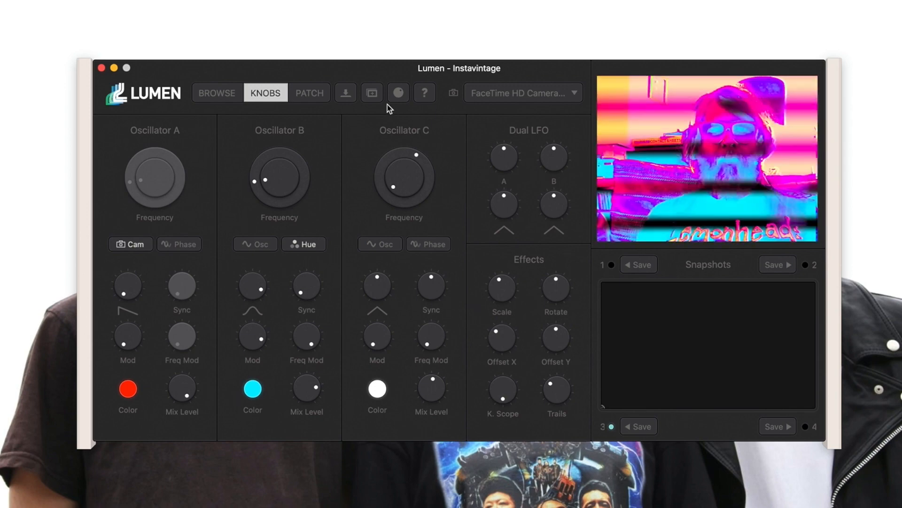
{"action": "left_click", "coordinate": [377, 95]}
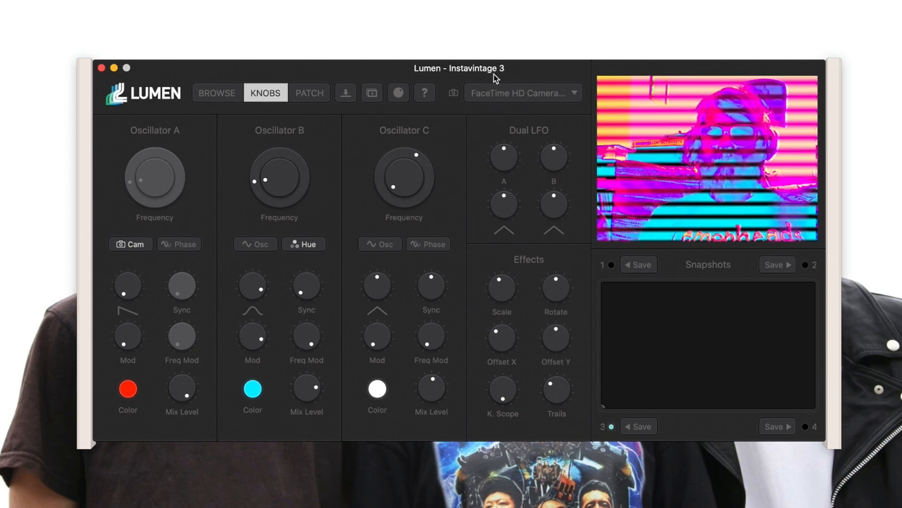
Load Instavintage 2, check its wiring, and lower Effects Scale to tile the camera image.
{"action": "left_click", "coordinate": [236, 100]}
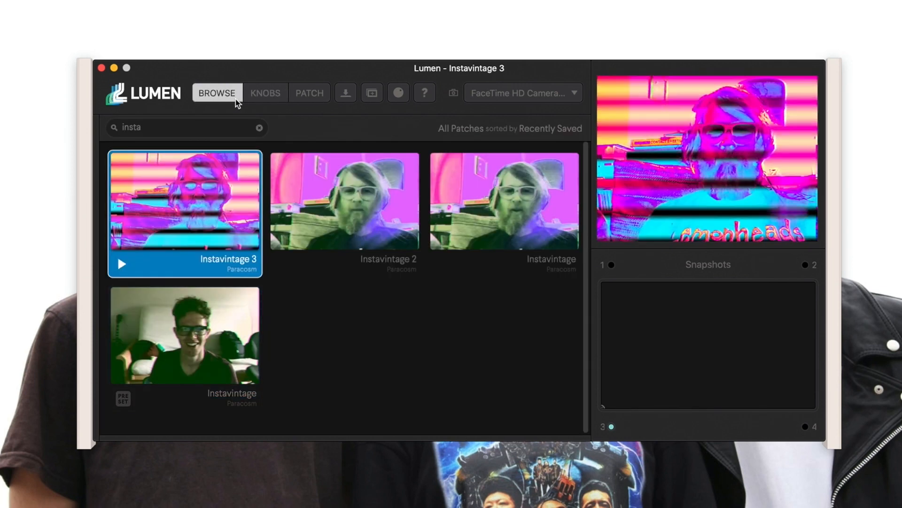
{"action": "left_click", "coordinate": [320, 210]}
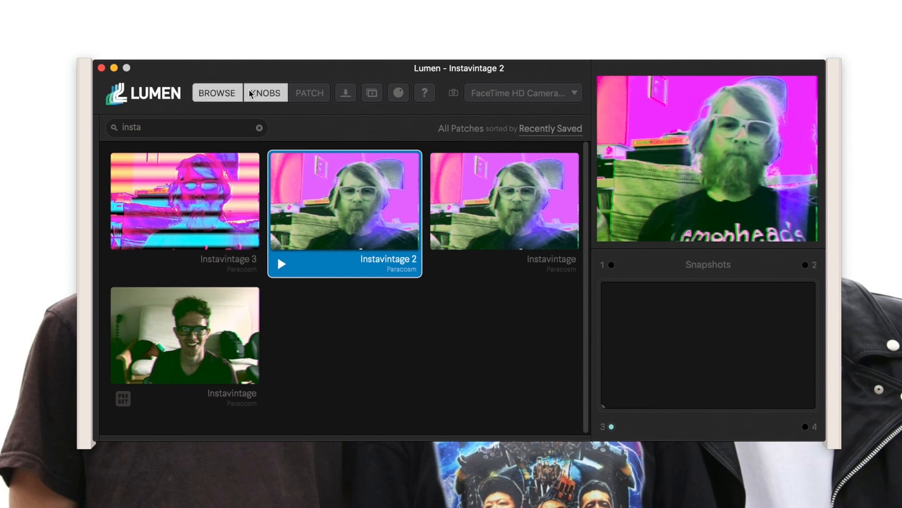
{"action": "left_click", "coordinate": [266, 93]}
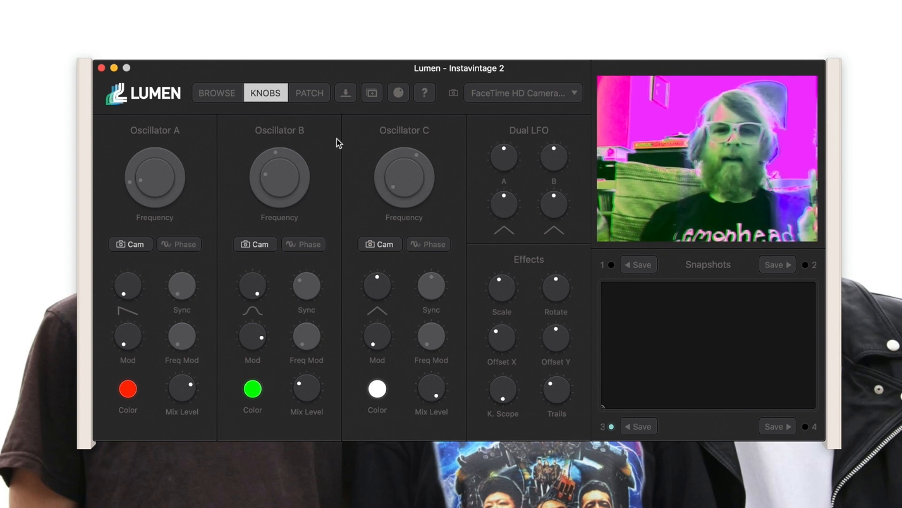
{"action": "left_click", "coordinate": [312, 93]}
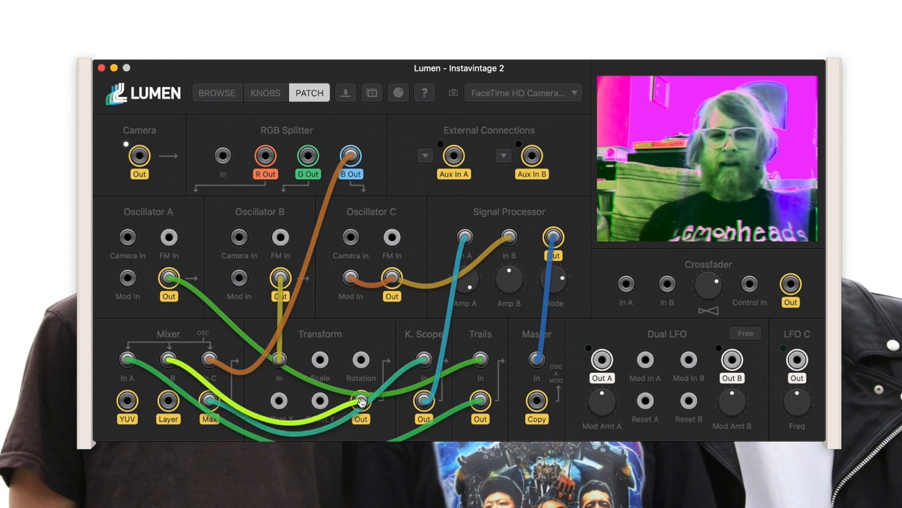
{"action": "left_click", "coordinate": [264, 96]}
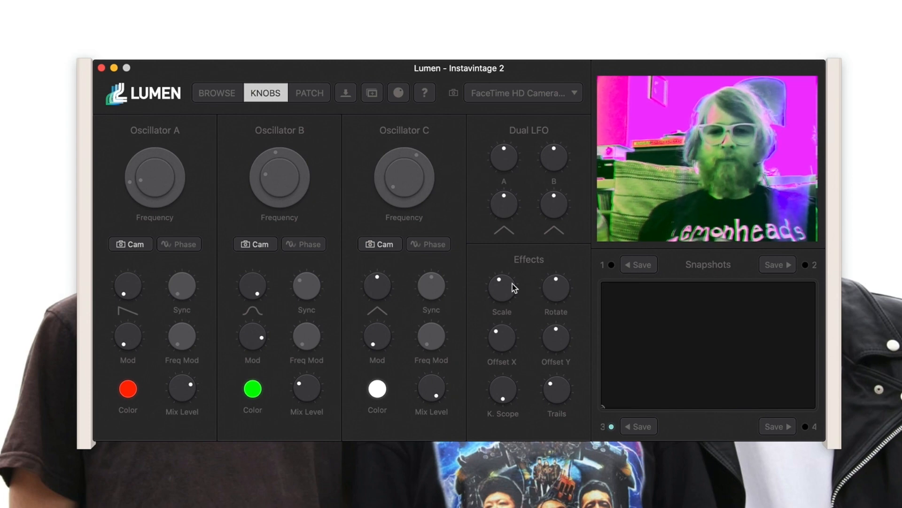
{"action": "mouse_move", "coordinate": [501, 287]}
{"action": "left_mouse_down"}
{"action": "mouse_move", "coordinate": [495, 329]}
{"action": "mouse_move", "coordinate": [491, 280]}
{"action": "left_mouse_up"}
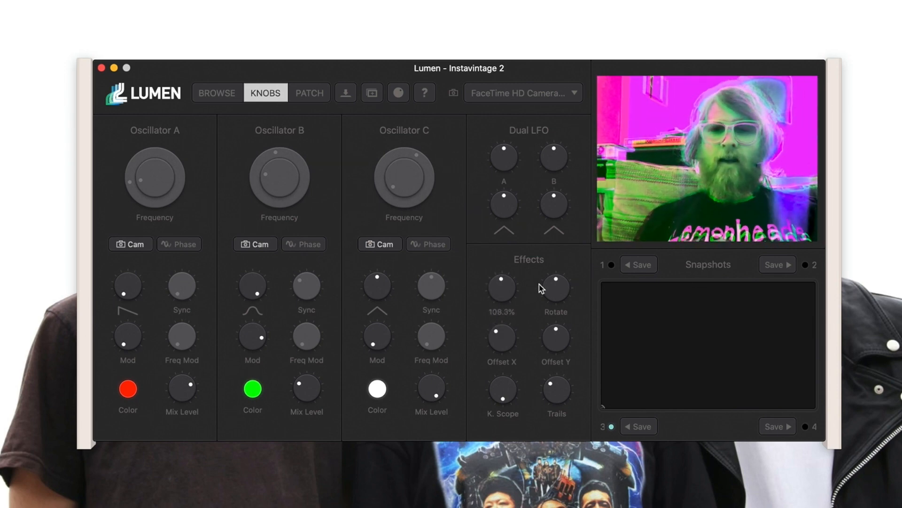
Adjust Rotate, Offset X, Offset Y and K. Scope, and raise Trails to 100%.
{"action": "left_click_drag", "start_coordinate": [555, 290], "coordinate": [515, 291]}
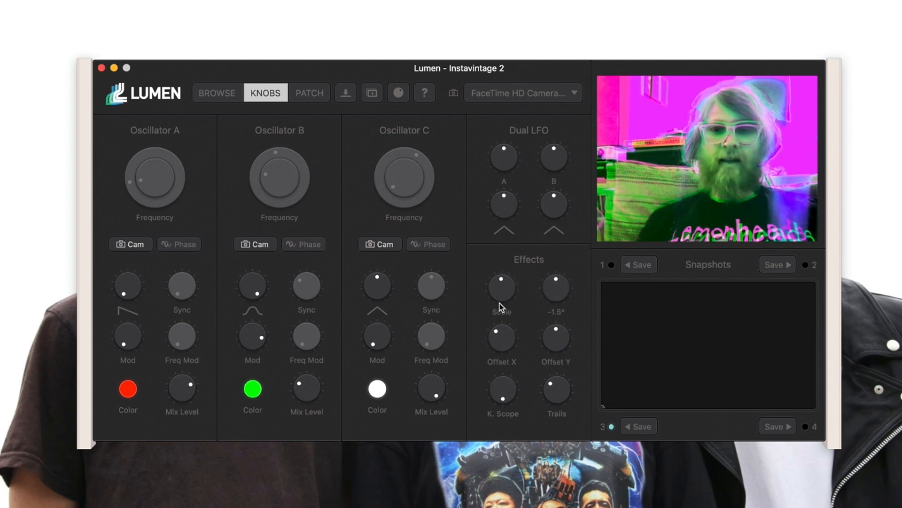
{"action": "mouse_move", "coordinate": [497, 343]}
{"action": "left_mouse_down"}
{"action": "mouse_move", "coordinate": [500, 417]}
{"action": "mouse_move", "coordinate": [498, 320]}
{"action": "mouse_move", "coordinate": [499, 335]}
{"action": "left_mouse_up"}
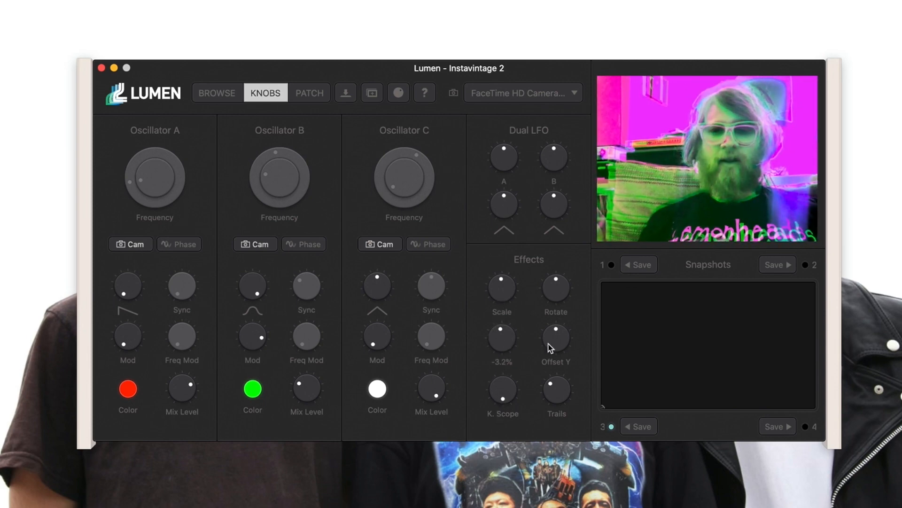
{"action": "left_click_drag", "start_coordinate": [557, 420], "coordinate": [562, 347]}
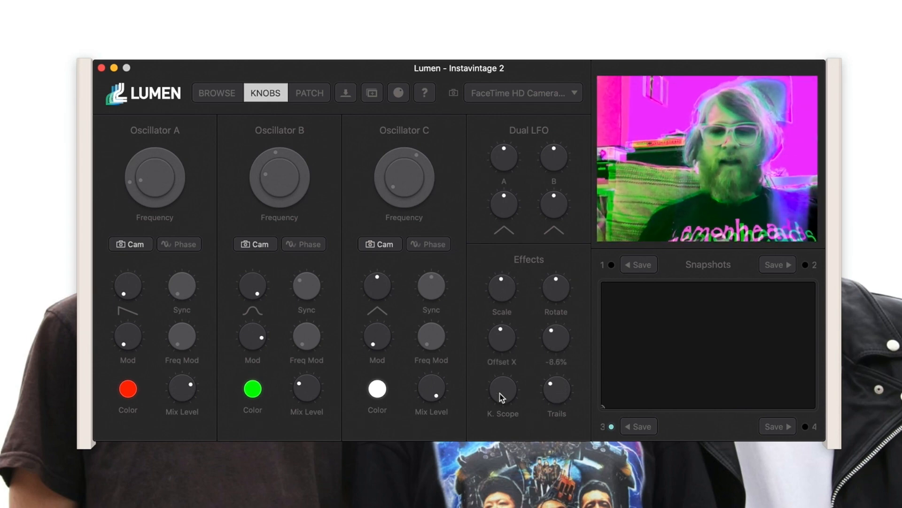
{"action": "left_click_drag", "start_coordinate": [502, 397], "coordinate": [499, 309]}
{"action": "left_click_drag", "start_coordinate": [499, 282], "coordinate": [495, 469]}
{"action": "left_click_drag", "start_coordinate": [555, 386], "coordinate": [555, 341]}
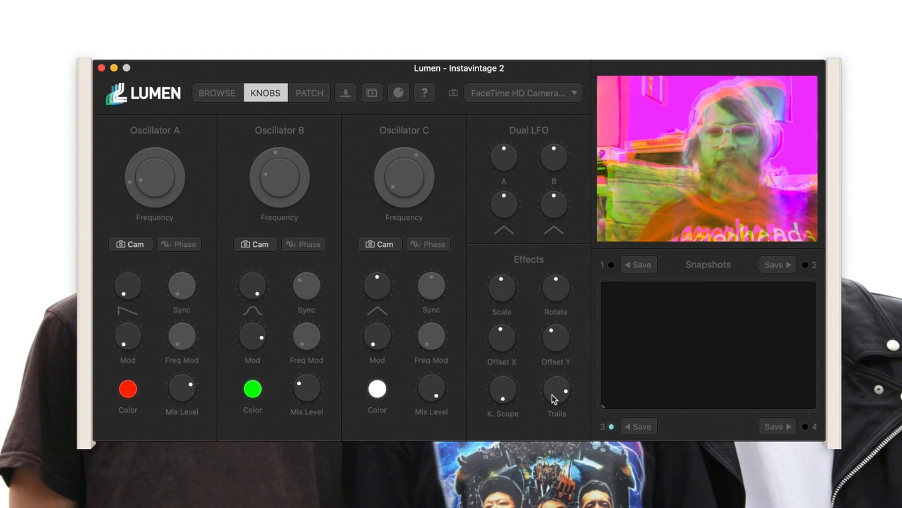
{"action": "left_click_drag", "start_coordinate": [551, 394], "coordinate": [551, 351]}
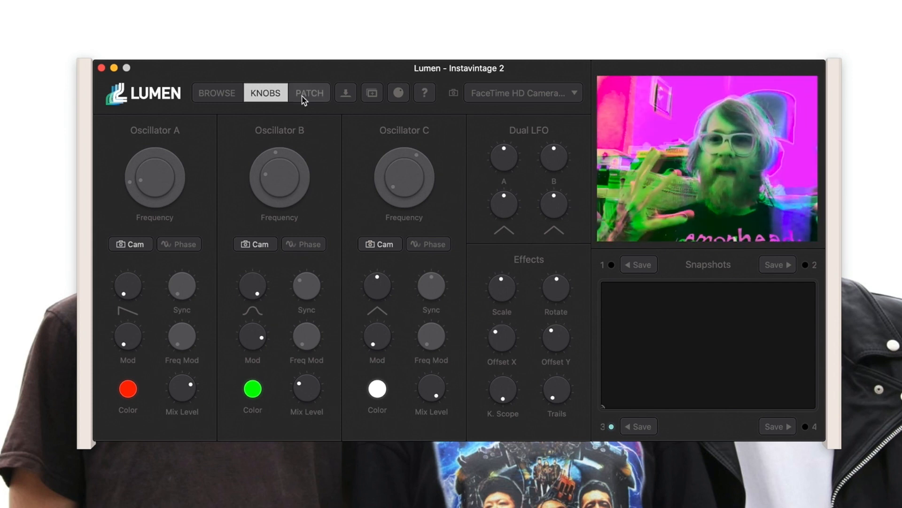
{"action": "left_click", "coordinate": [303, 96]}
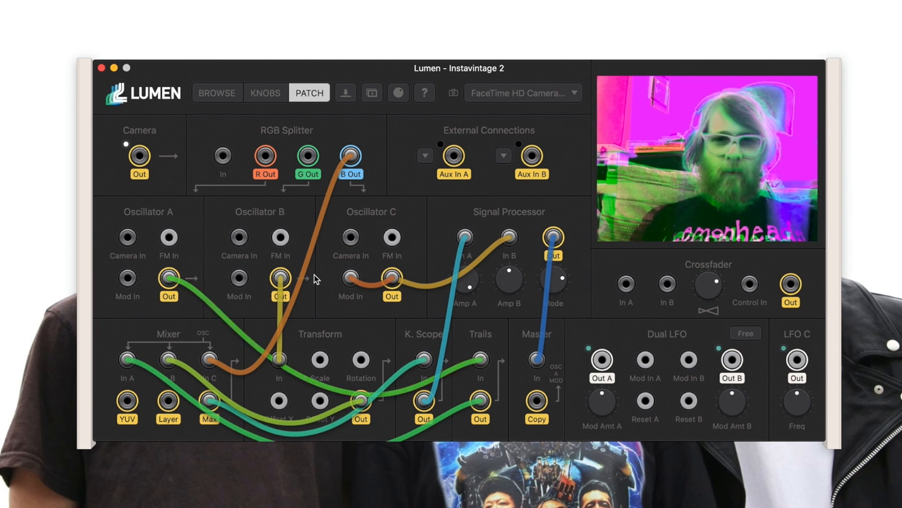
{"action": "left_click_drag", "start_coordinate": [281, 278], "coordinate": [481, 357]}
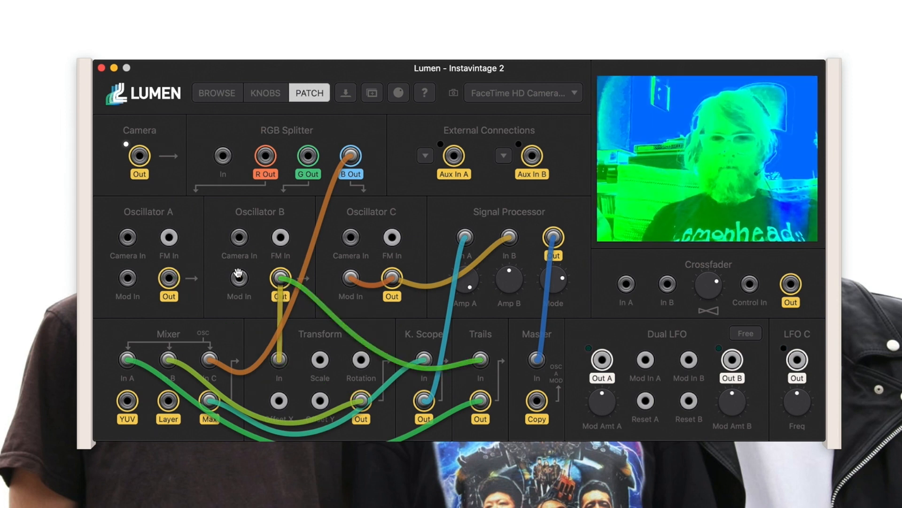
{"action": "left_click_drag", "start_coordinate": [170, 278], "coordinate": [480, 360]}
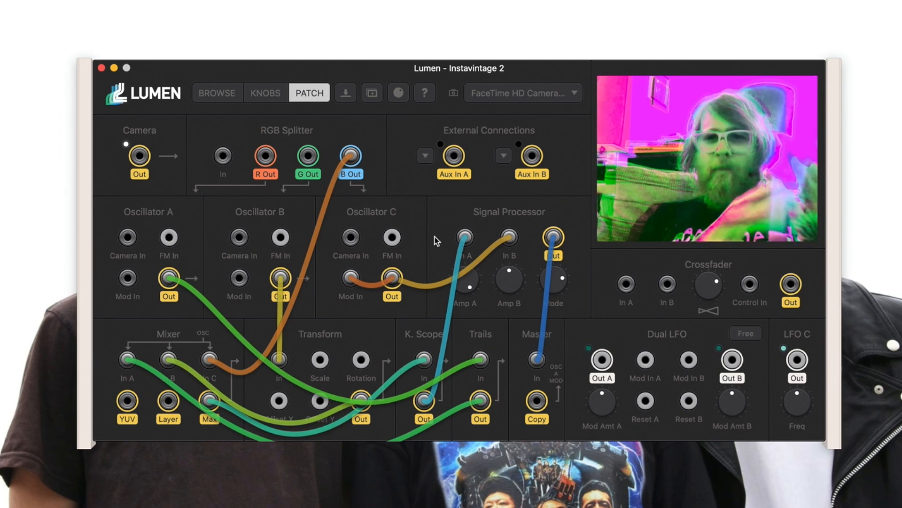
{"action": "left_click", "coordinate": [259, 96]}
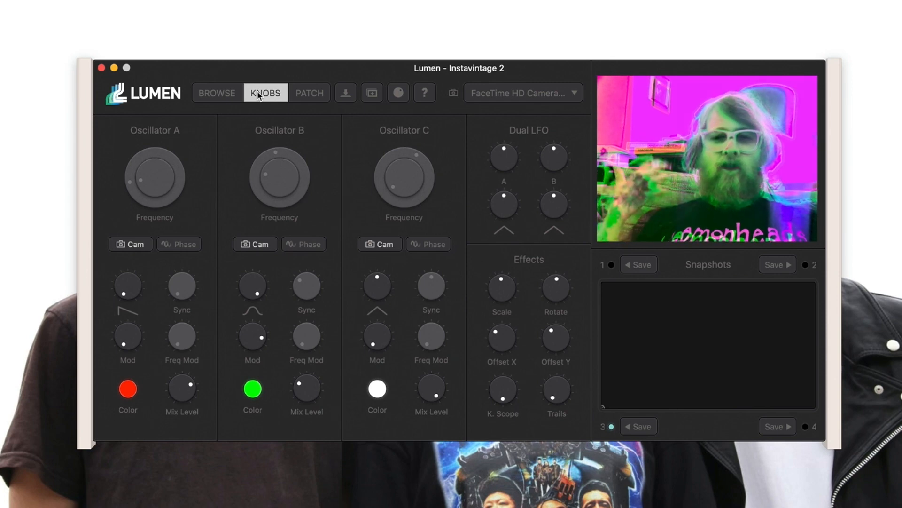
Clear the search, load Crystalline, and enlarge its effect scale to 175.8%.
{"action": "left_click", "coordinate": [222, 92]}
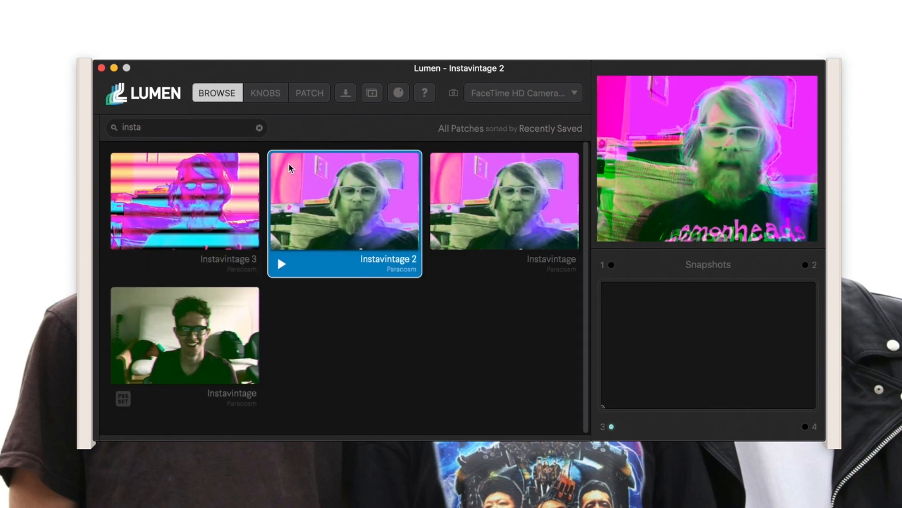
{"action": "left_click", "coordinate": [259, 128]}
{"action": "scroll", "coordinate": [431, 289], "scroll_direction": "down", "scroll_amount": 10}
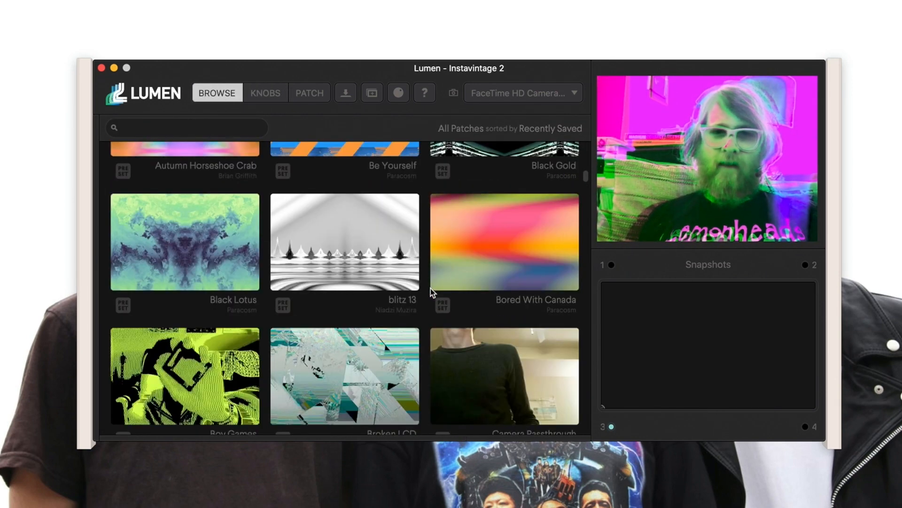
{"action": "left_click", "coordinate": [197, 220]}
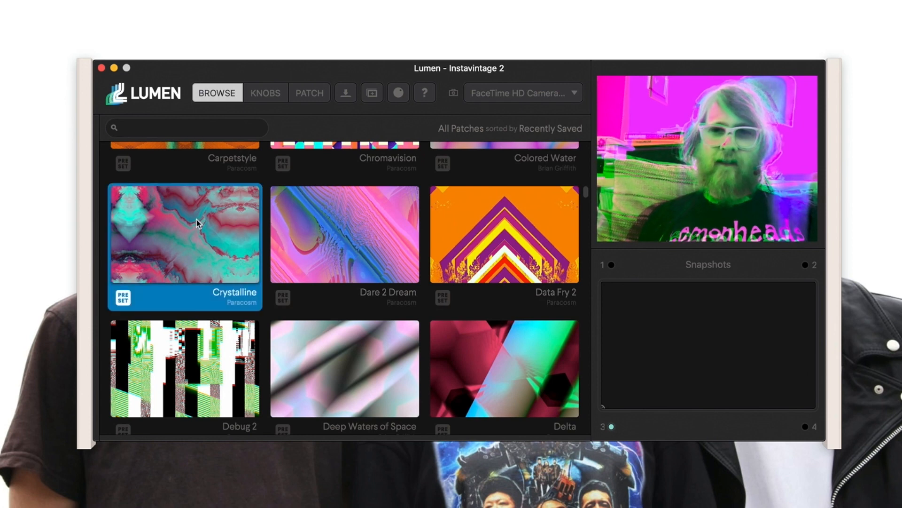
{"action": "scroll", "coordinate": [280, 423], "scroll_direction": "down", "scroll_amount": 2}
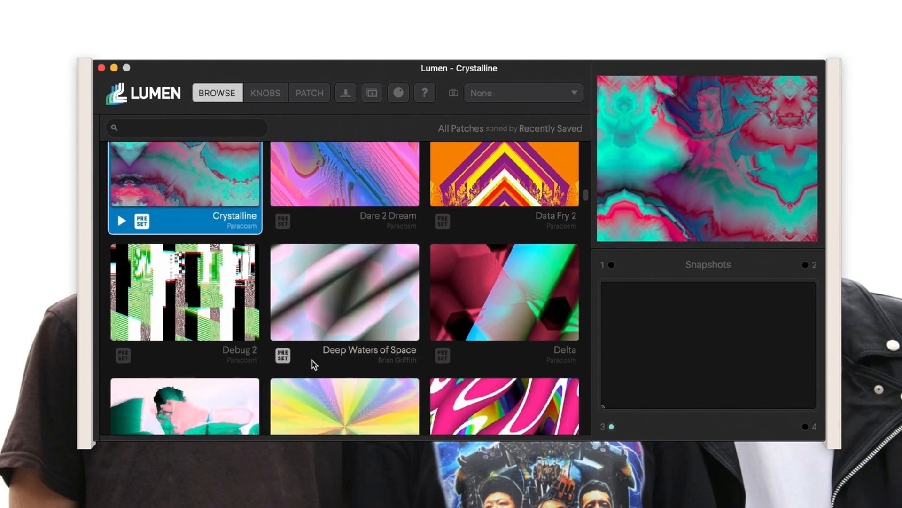
{"action": "left_click", "coordinate": [278, 94]}
{"action": "left_click_drag", "start_coordinate": [502, 287], "coordinate": [497, 263]}
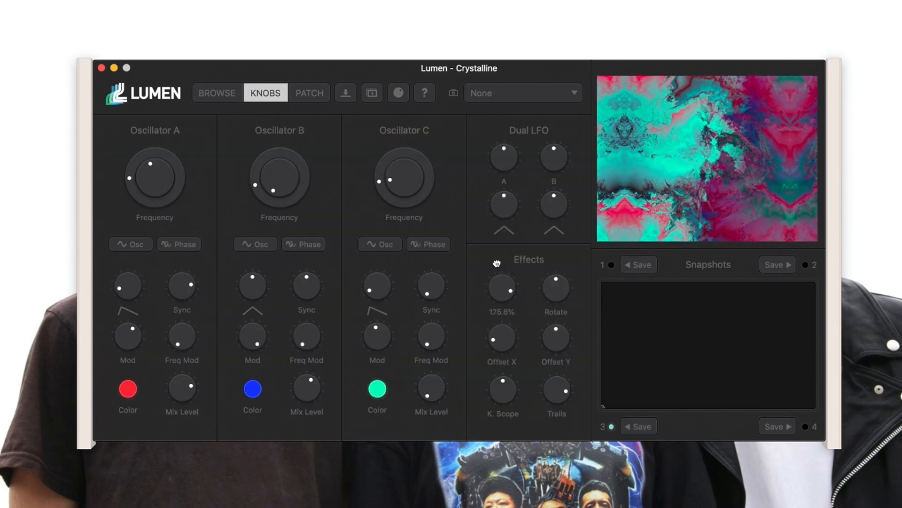
Try the DMT and Dolphins and Tigers patches, glancing at the latter's knobs.
{"action": "left_click", "coordinate": [224, 96]}
{"action": "scroll", "coordinate": [373, 343], "scroll_direction": "down", "scroll_amount": 4}
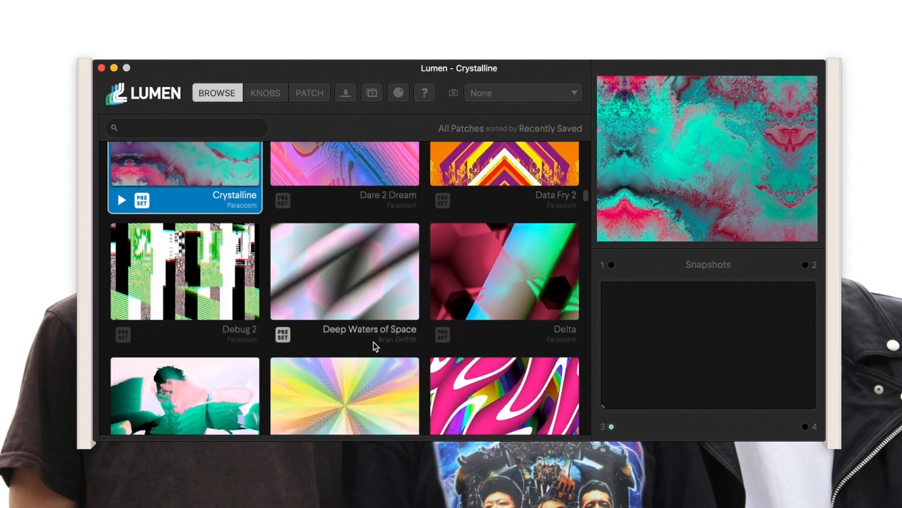
{"action": "left_click", "coordinate": [360, 316]}
{"action": "left_click", "coordinate": [473, 314]}
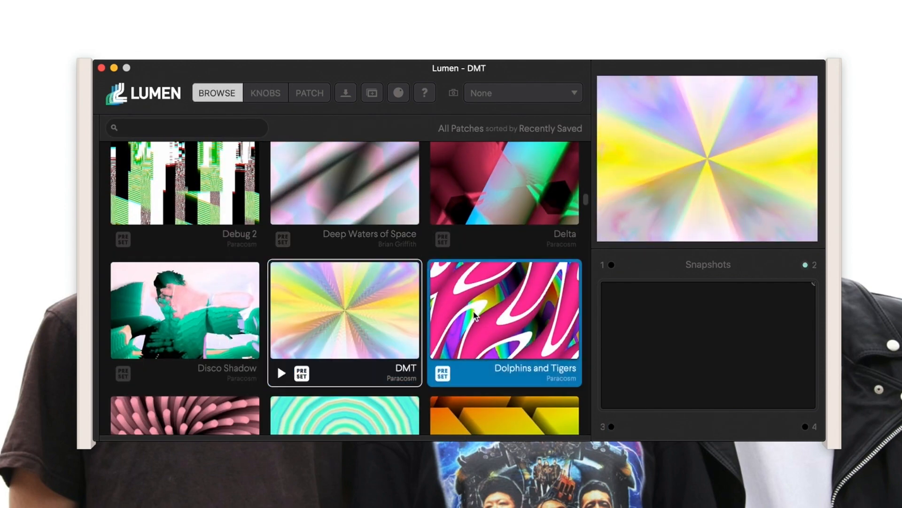
{"action": "left_click", "coordinate": [277, 95]}
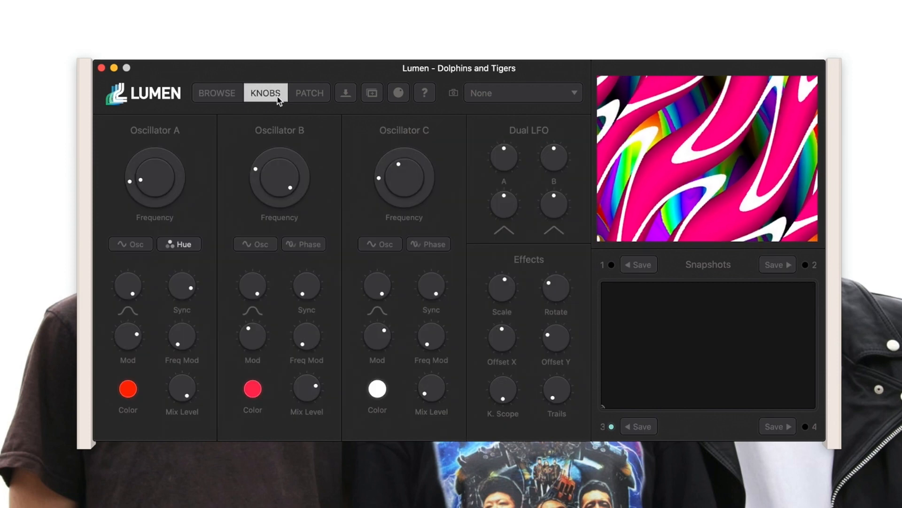
{"action": "left_click", "coordinate": [226, 93]}
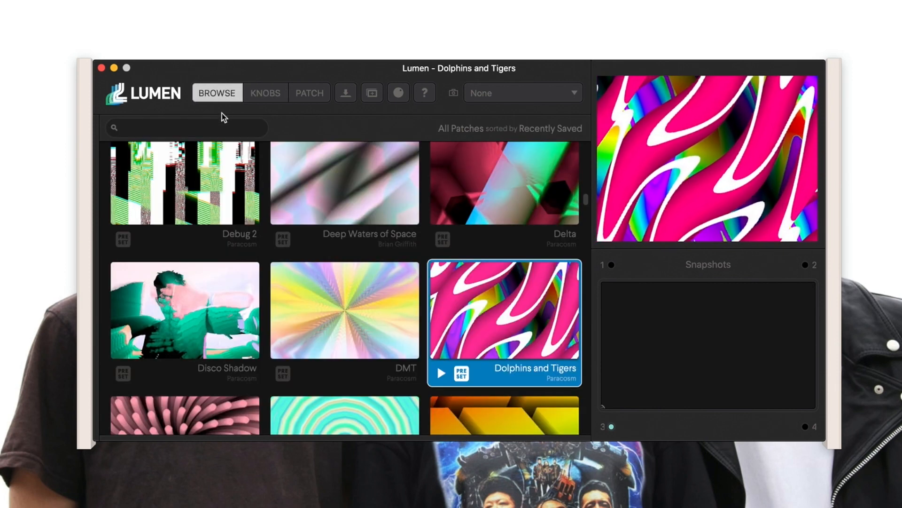
{"action": "scroll", "coordinate": [337, 347], "scroll_direction": "down", "scroll_amount": 3}
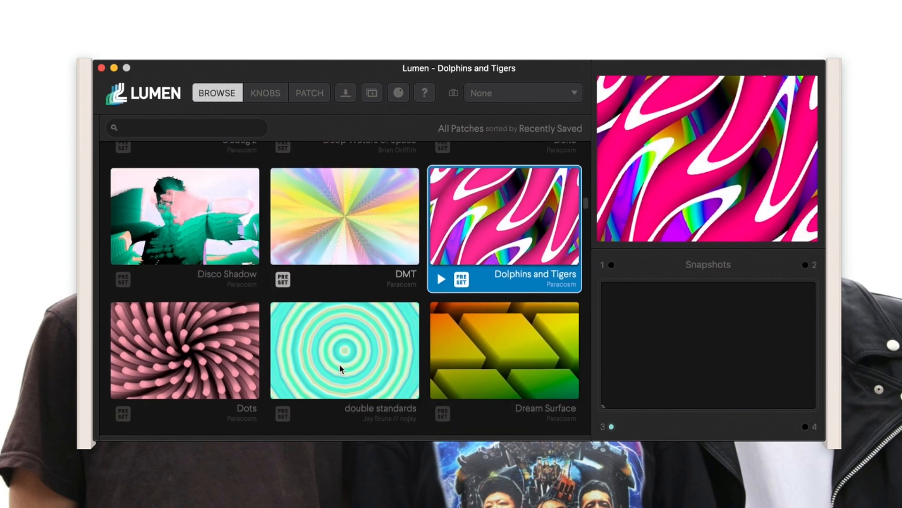
Try double standards and Dots, load Electron, and filter the library by 'insta'.
{"action": "left_click", "coordinate": [340, 367]}
{"action": "double_click", "coordinate": [339, 364]}
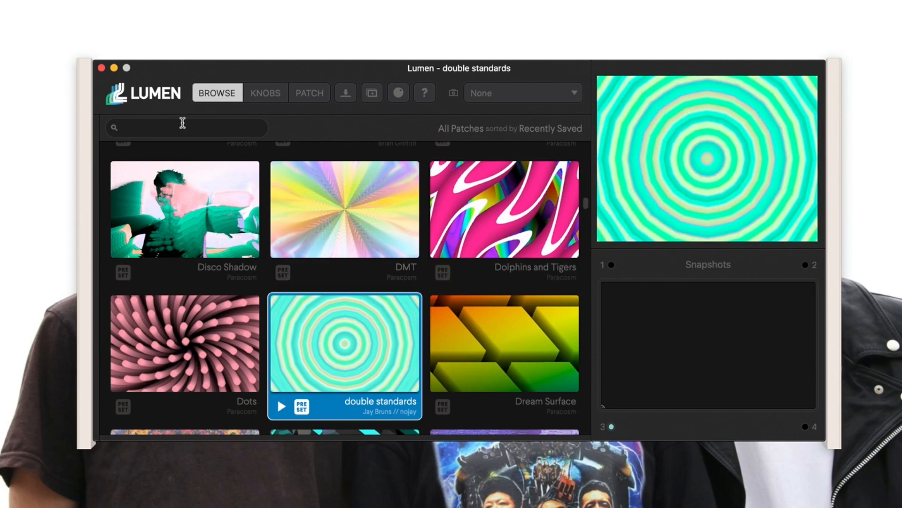
{"action": "left_click", "coordinate": [181, 125]}
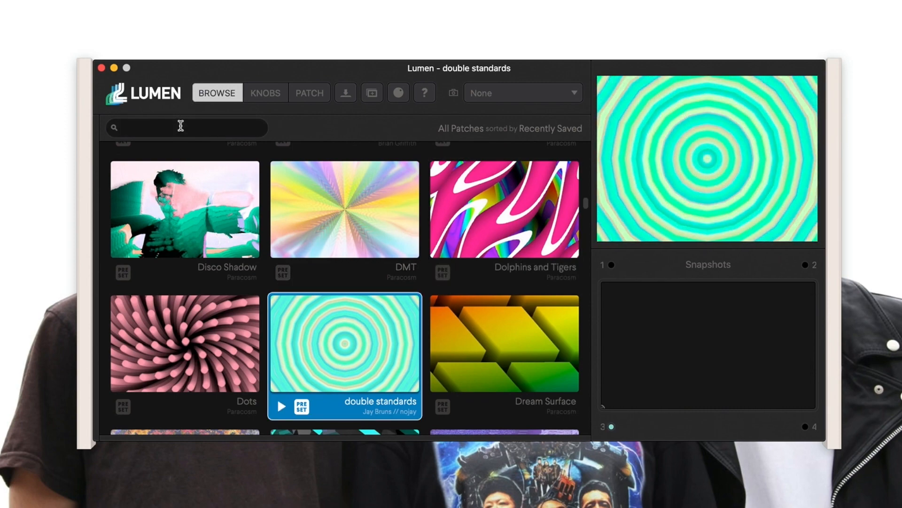
{"action": "left_click", "coordinate": [200, 306]}
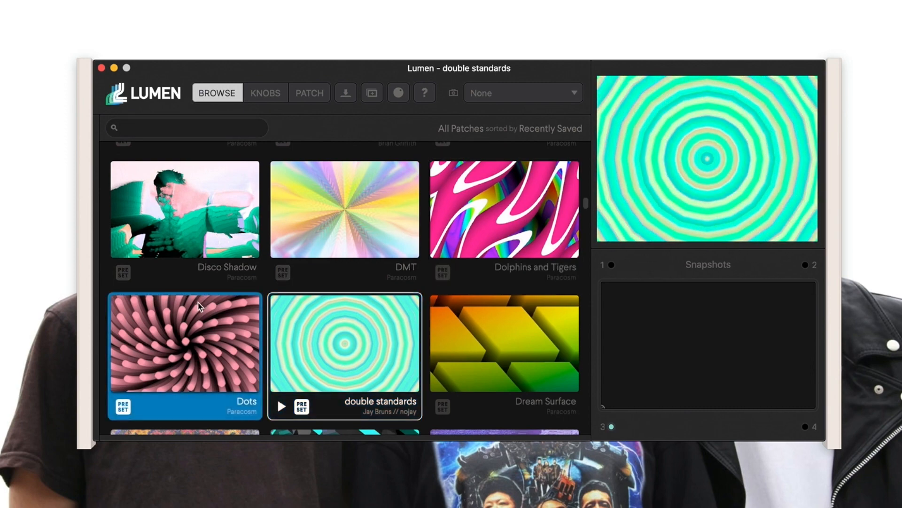
{"action": "double_click", "coordinate": [200, 306]}
{"action": "scroll", "coordinate": [200, 306], "scroll_direction": "down", "scroll_amount": 3}
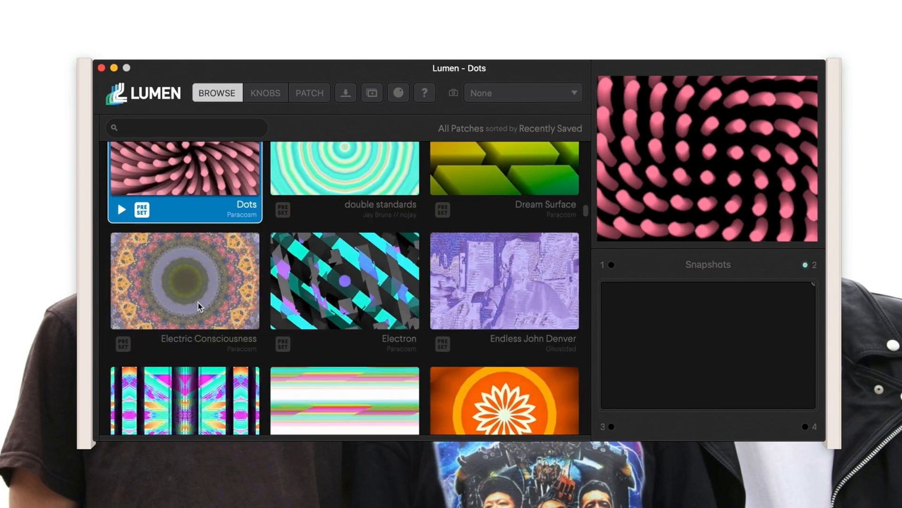
{"action": "double_click", "coordinate": [308, 277]}
{"action": "left_click", "coordinate": [204, 123]}
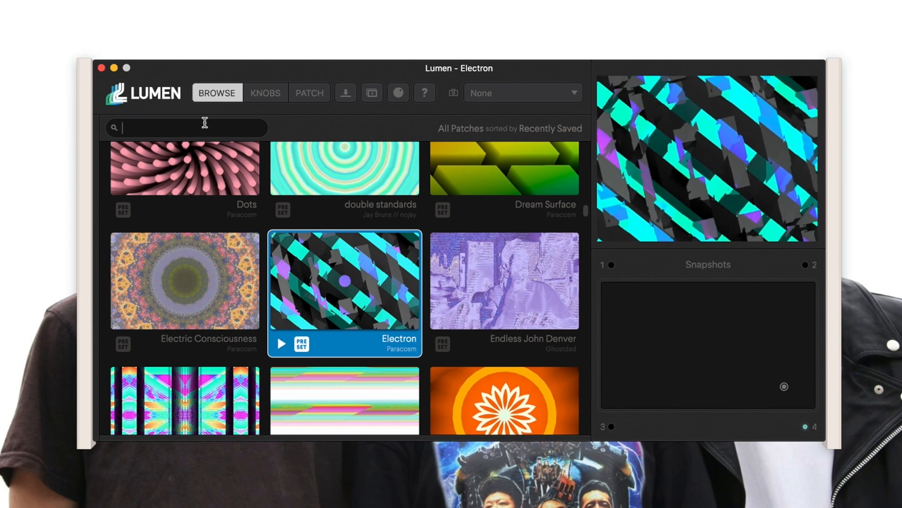
{"action": "type", "text": "insta"}
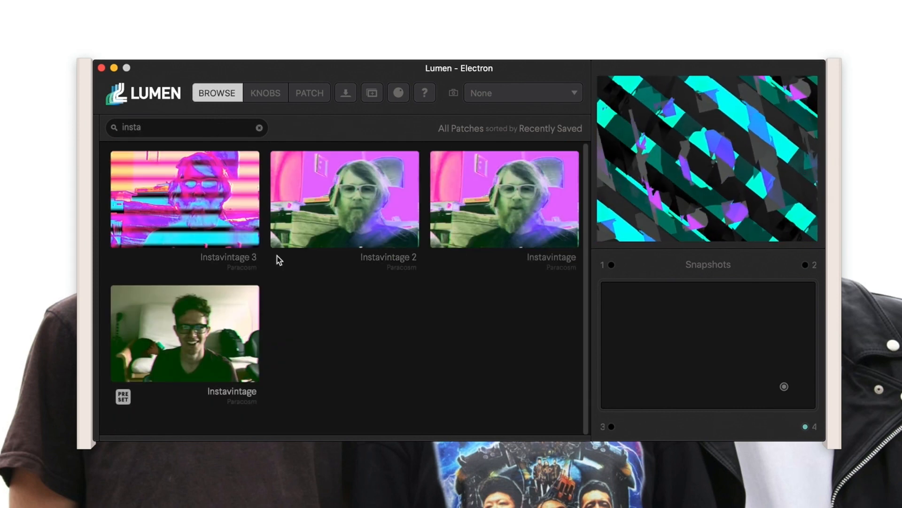
Load Instavintage 2 on the FaceTime HD Camera feed and show its knob controls.
{"action": "left_click", "coordinate": [313, 223]}
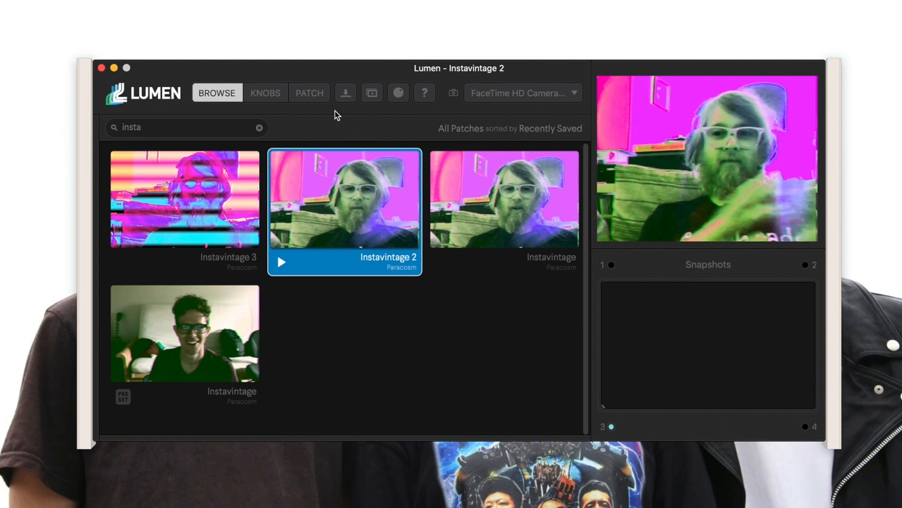
{"action": "left_click", "coordinate": [265, 94]}
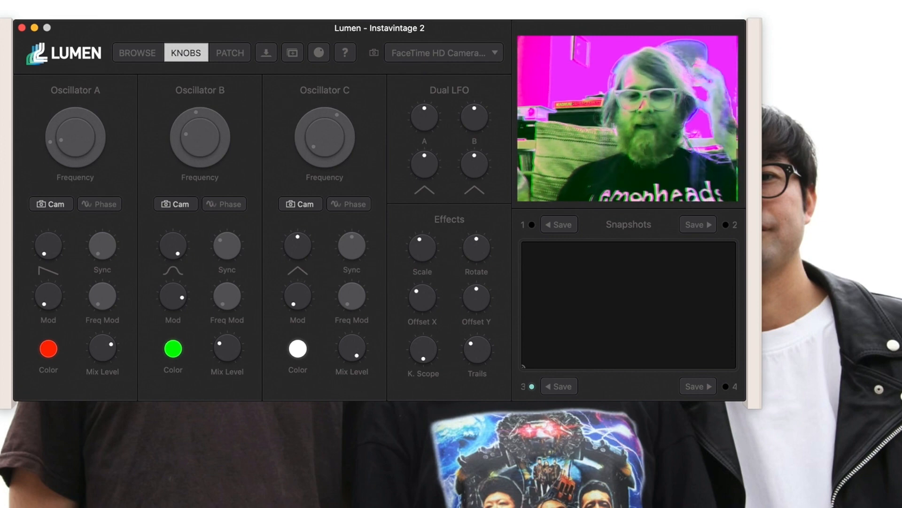
Start the OBS media source playing, then return to Lumen and open its camera source list.
{"action": "key", "text": "super+Tab"}
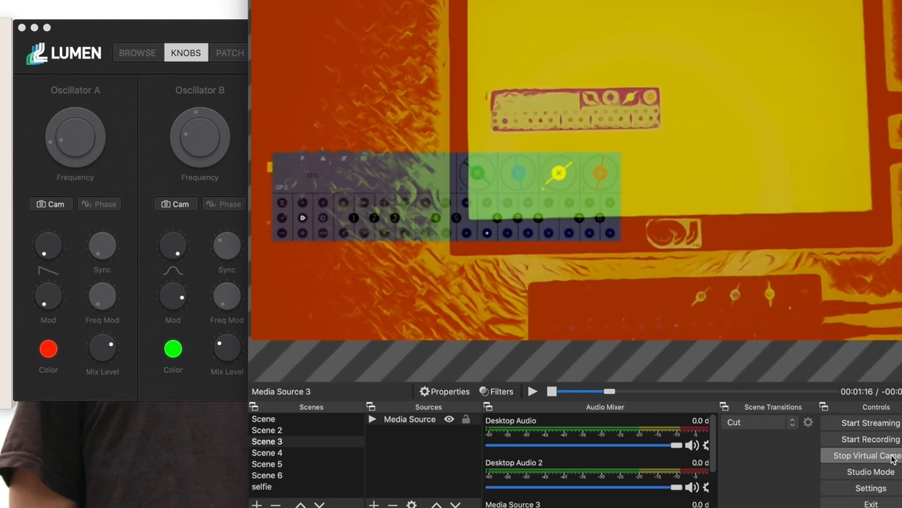
{"action": "left_click", "coordinate": [530, 390]}
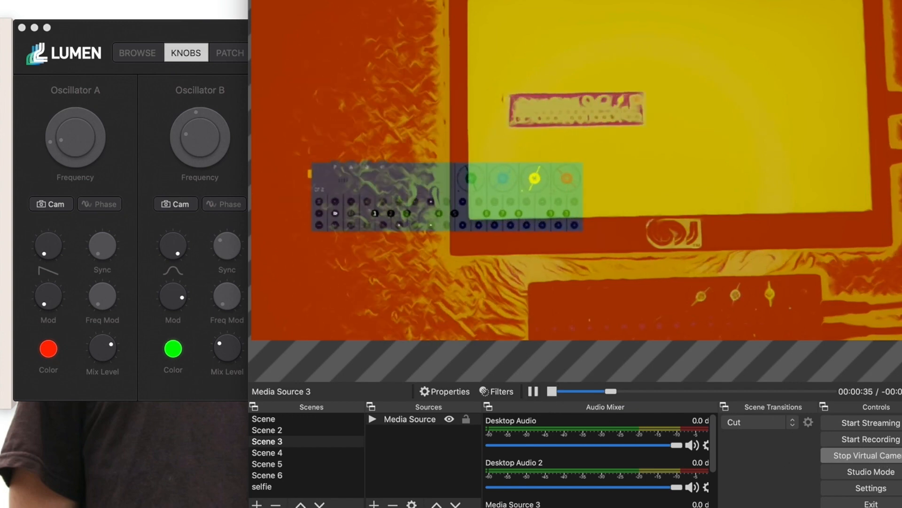
{"action": "left_click", "coordinate": [204, 28]}
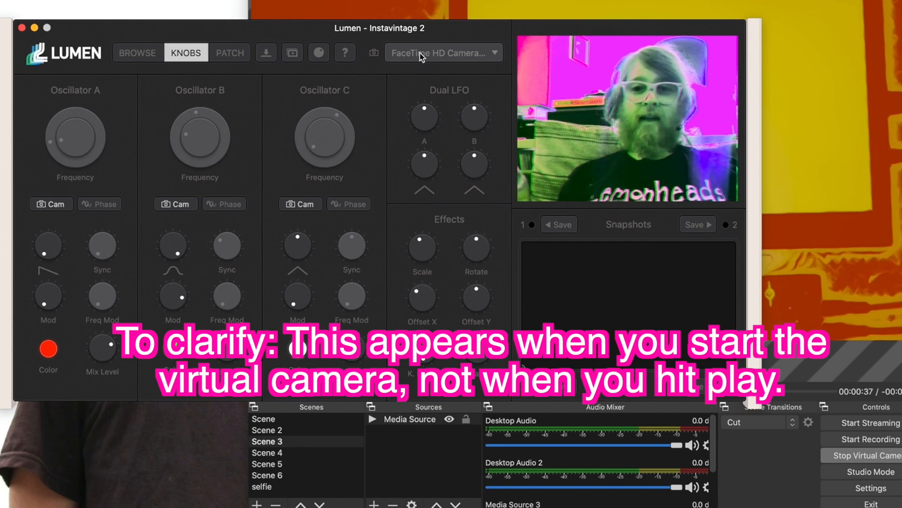
{"action": "left_click", "coordinate": [420, 52]}
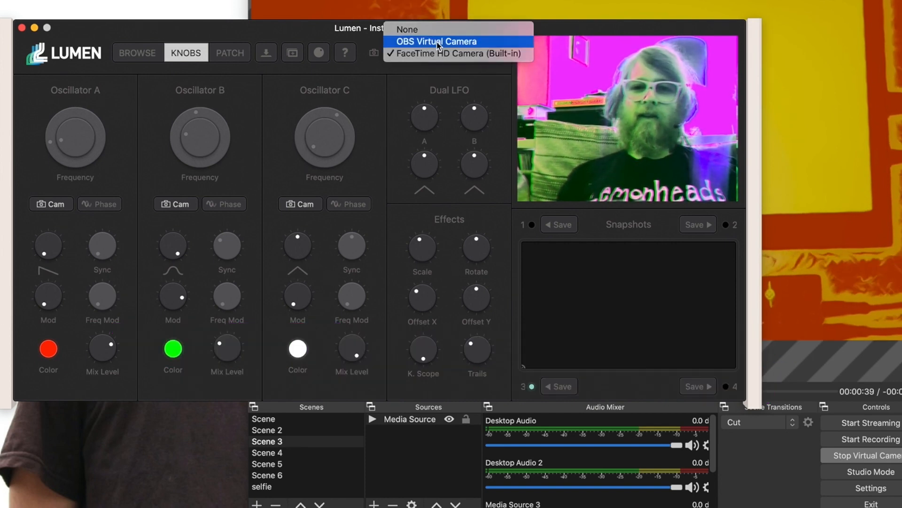
Feed Lumen from OBS Virtual Camera, shrink Scale, and set Rotate 1.8°, Offset Y 3.6%, Offset X 18.7%.
{"action": "left_click", "coordinate": [436, 41]}
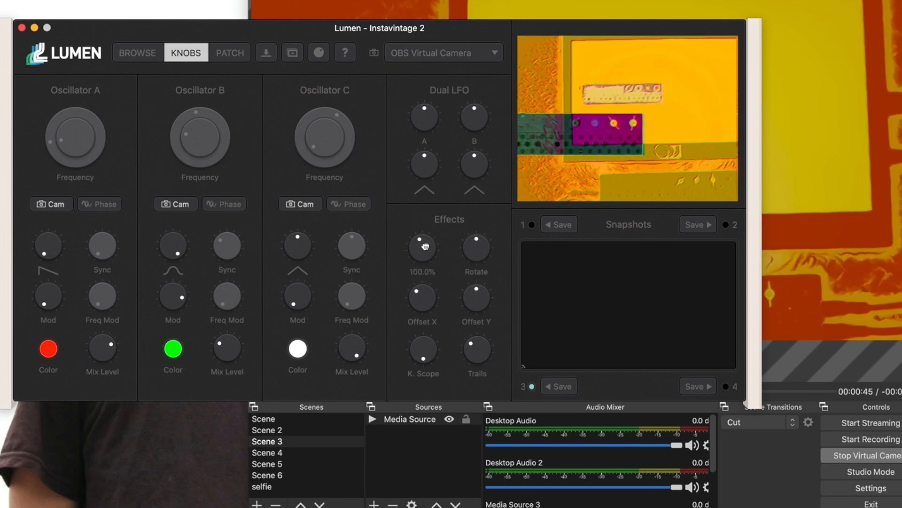
{"action": "left_click_drag", "start_coordinate": [423, 246], "coordinate": [418, 215]}
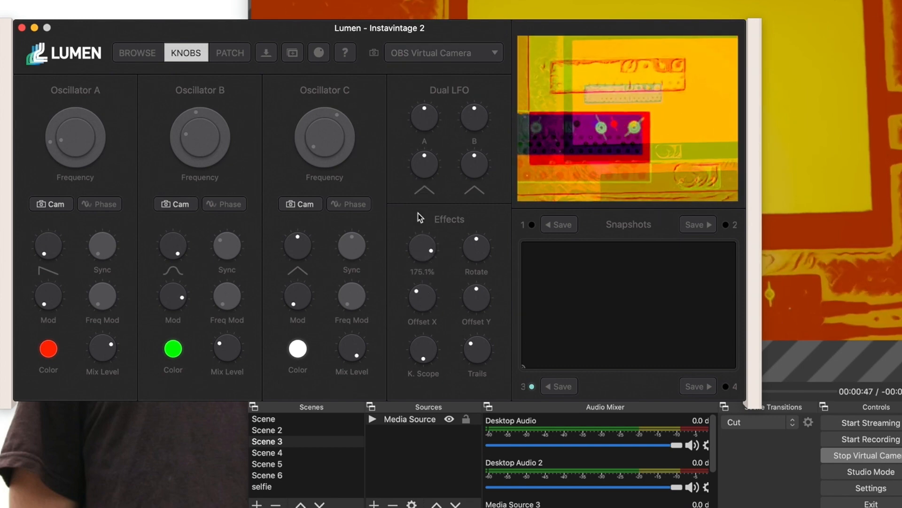
{"action": "left_click_drag", "start_coordinate": [470, 244], "coordinate": [480, 324]}
{"action": "left_click_drag", "start_coordinate": [471, 253], "coordinate": [472, 276]}
{"action": "left_click_drag", "start_coordinate": [477, 308], "coordinate": [480, 369]}
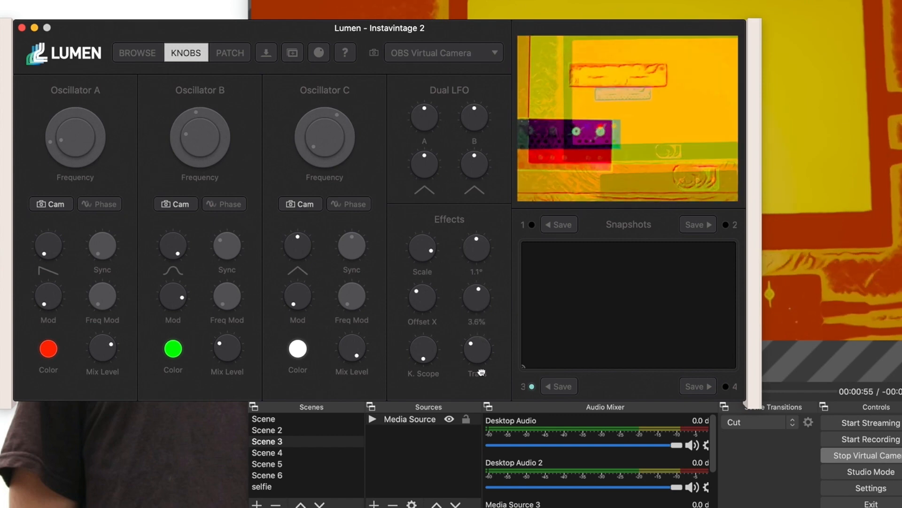
{"action": "left_click_drag", "start_coordinate": [432, 315], "coordinate": [450, 390]}
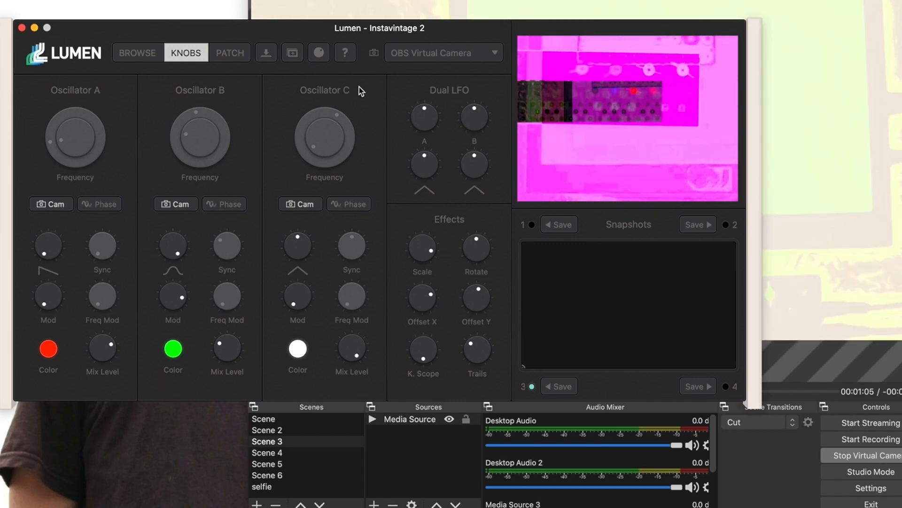
Load Instavintage 3, turn off Osc B Hue, and set Osc B to 523.2Hz and Osc C to 0.125Hz.
{"action": "left_click", "coordinate": [135, 51]}
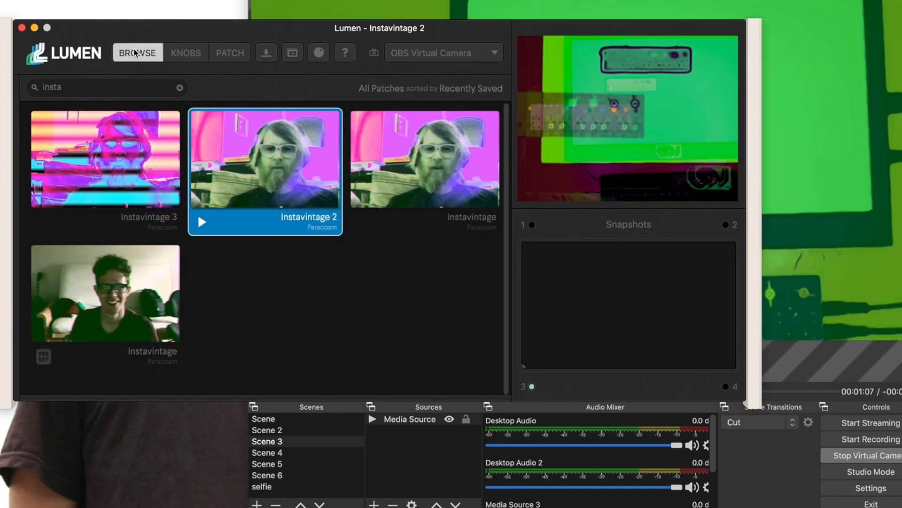
{"action": "left_click", "coordinate": [109, 156]}
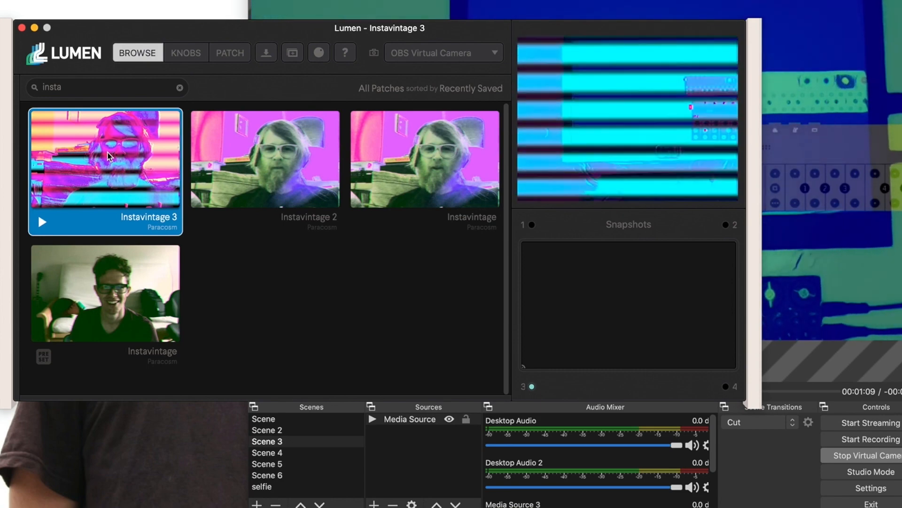
{"action": "left_click", "coordinate": [202, 56]}
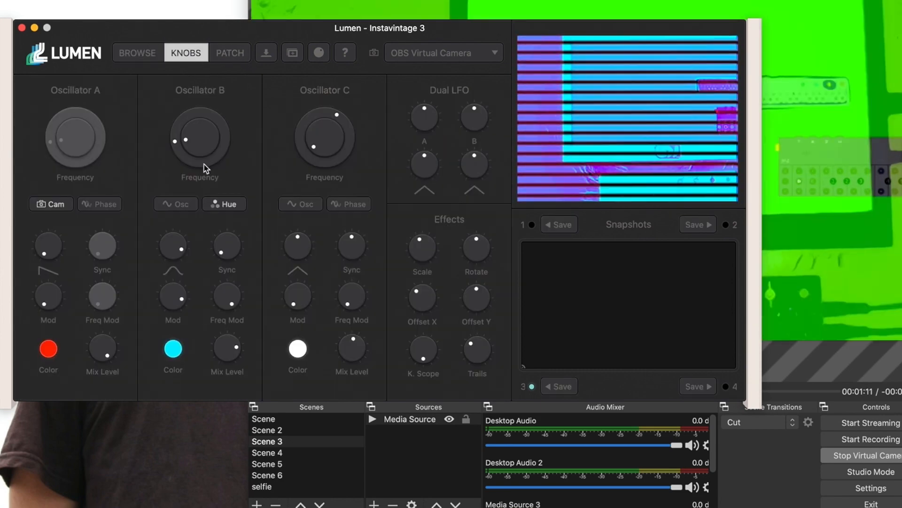
{"action": "left_click", "coordinate": [223, 204]}
{"action": "mouse_move", "coordinate": [176, 141]}
{"action": "left_mouse_down"}
{"action": "mouse_move", "coordinate": [175, 92]}
{"action": "mouse_move", "coordinate": [178, 123]}
{"action": "left_mouse_up"}
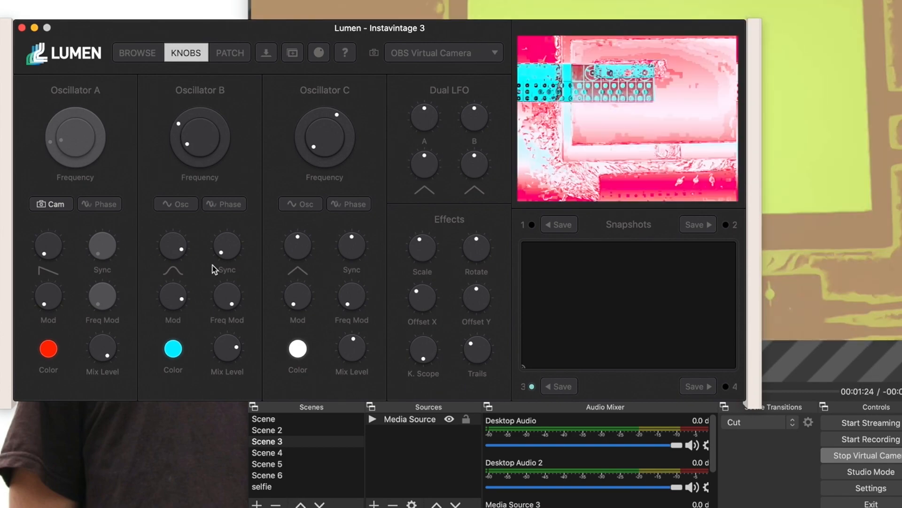
{"action": "left_click_drag", "start_coordinate": [339, 124], "coordinate": [337, 247]}
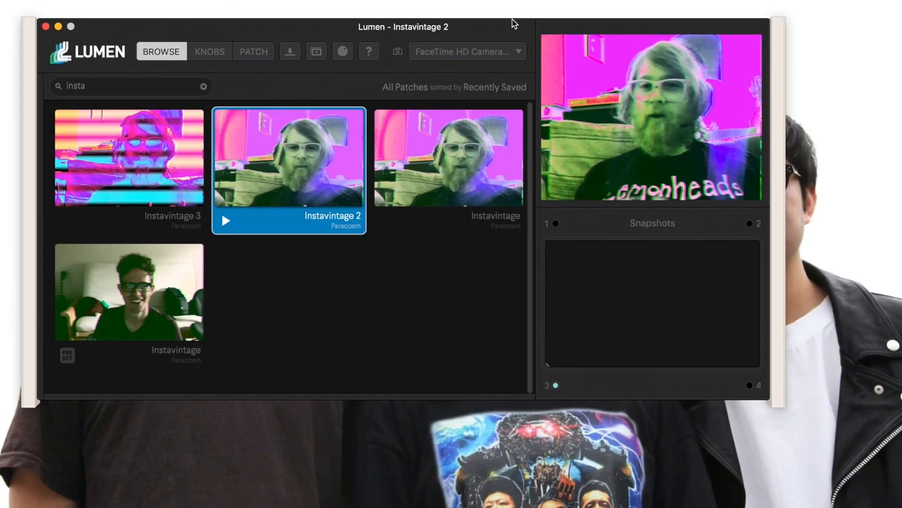
Open the Remote Control MIDI window, show Instavintage 2's knobs, then move the window aside and close it.
{"action": "left_click", "coordinate": [342, 52]}
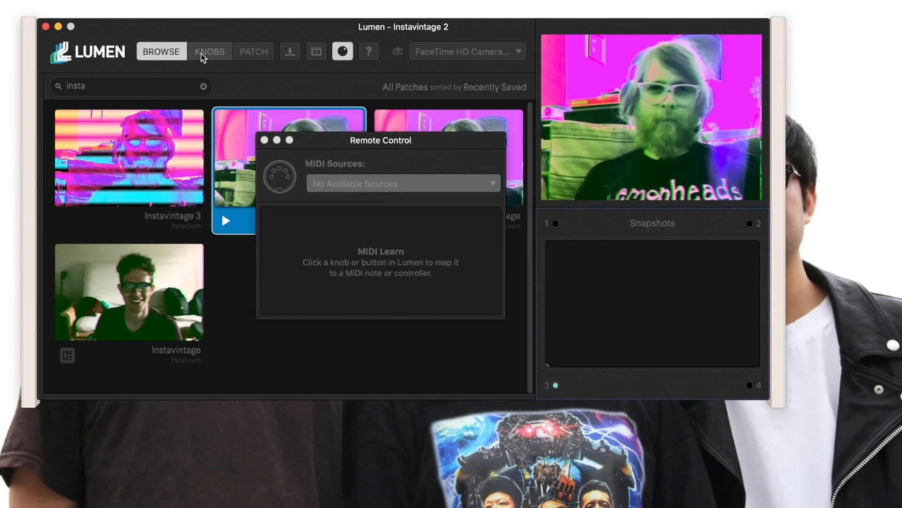
{"action": "left_click", "coordinate": [205, 52]}
{"action": "left_click_drag", "start_coordinate": [323, 144], "coordinate": [460, 414]}
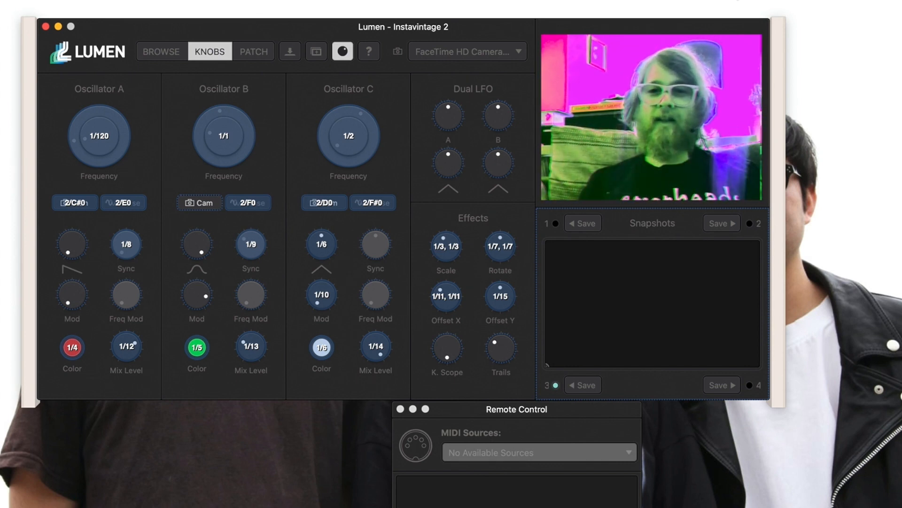
{"action": "left_click", "coordinate": [400, 409]}
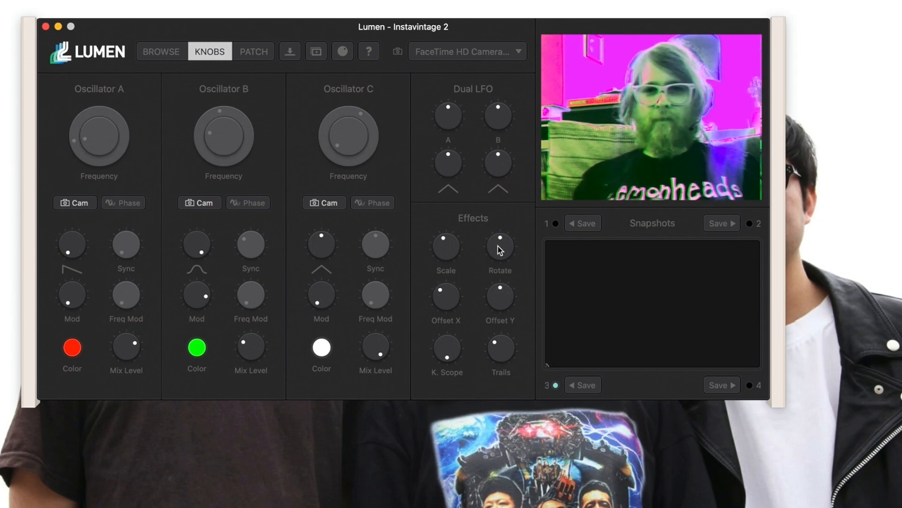
Try Rotate at about 138° and 125° and Offset Y at -12.5%, ending with Rotate at 1.5°.
{"action": "left_click_drag", "start_coordinate": [500, 249], "coordinate": [478, 19]}
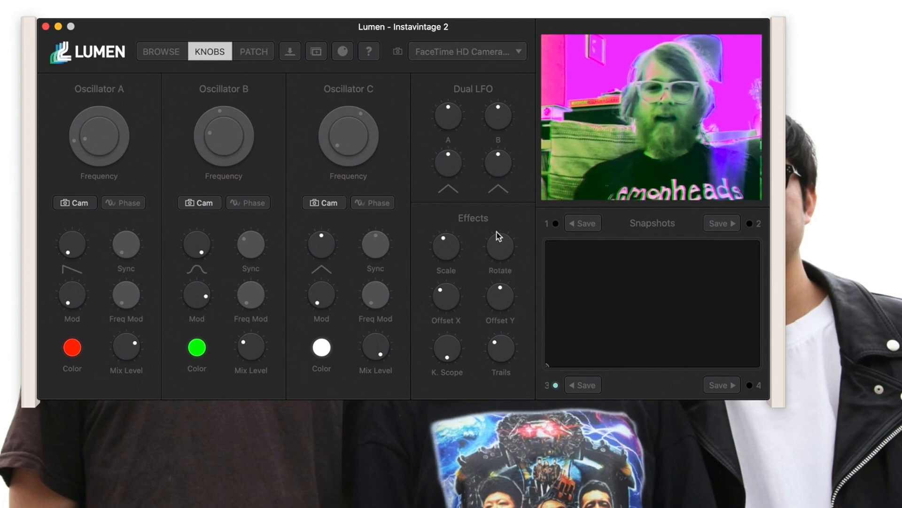
{"action": "left_click_drag", "start_coordinate": [497, 250], "coordinate": [498, 136]}
{"action": "left_click_drag", "start_coordinate": [477, 470], "coordinate": [477, 437]}
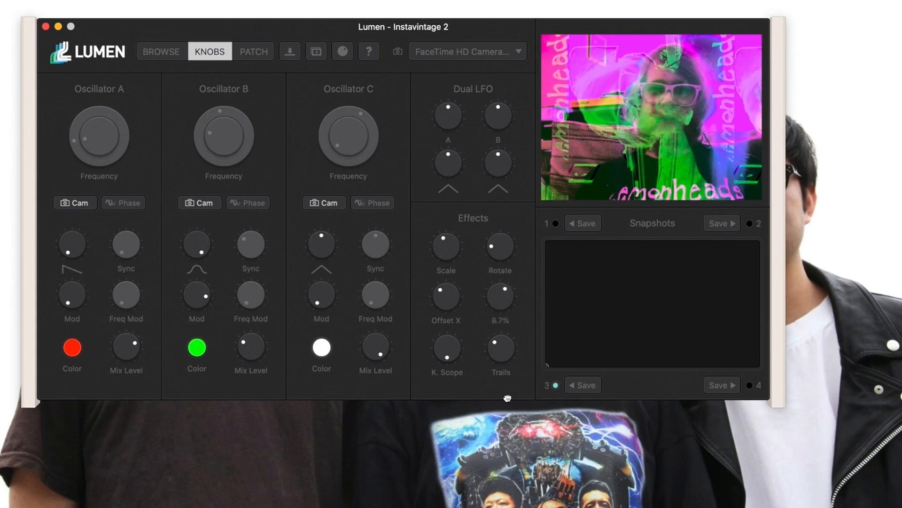
{"action": "left_click_drag", "start_coordinate": [507, 398], "coordinate": [487, 166]}
{"action": "left_click_drag", "start_coordinate": [499, 290], "coordinate": [499, 283]}
{"action": "left_click_drag", "start_coordinate": [496, 242], "coordinate": [495, 221]}
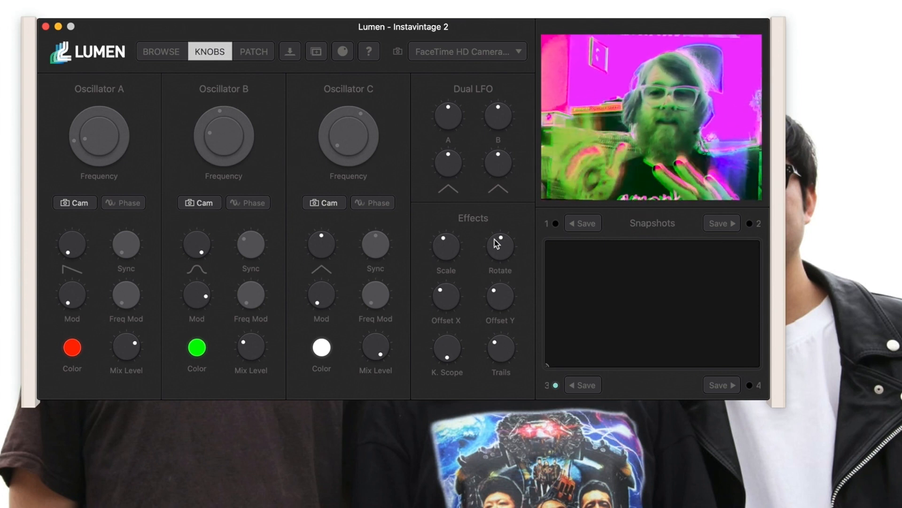
{"action": "left_click_drag", "start_coordinate": [497, 243], "coordinate": [482, 215]}
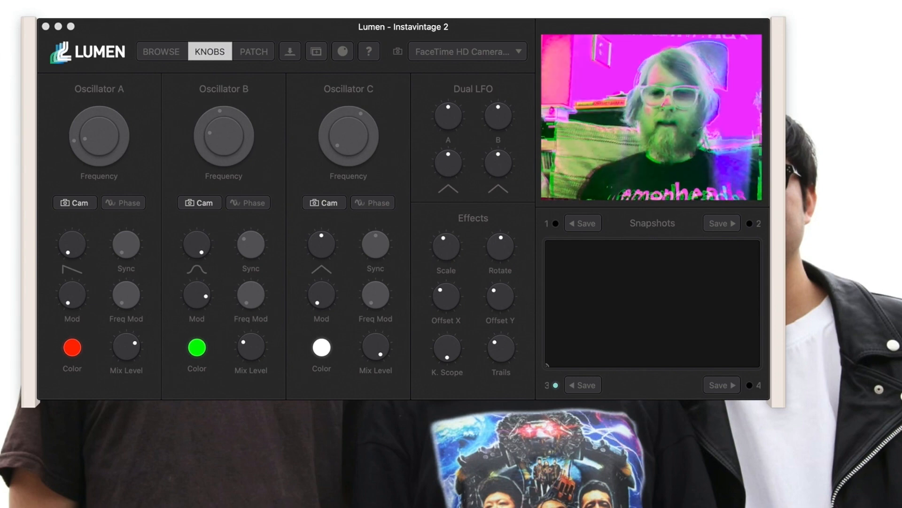
Move and enlarge the Syphon Recorder window, keeping Lumen's main output as the recorded source.
{"action": "left_click_drag", "start_coordinate": [333, 188], "coordinate": [236, 25]}
{"action": "left_click_drag", "start_coordinate": [426, 274], "coordinate": [725, 420]}
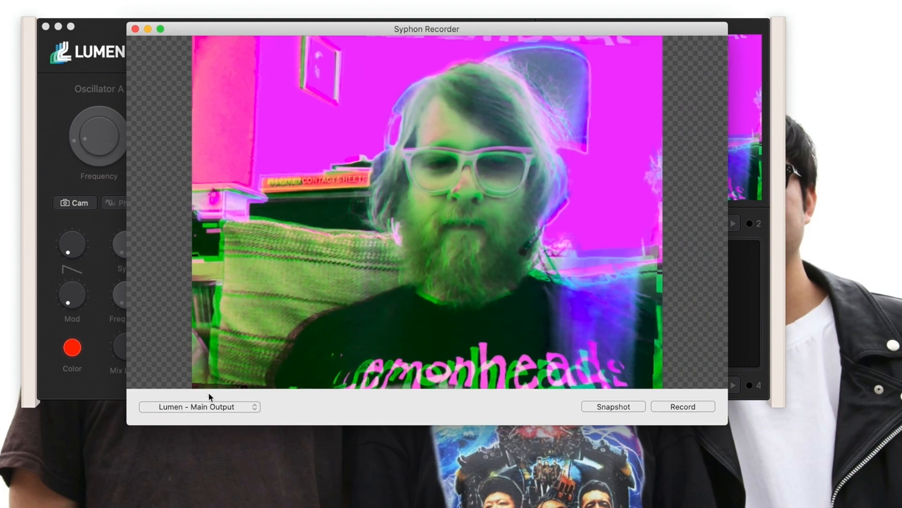
{"action": "left_click", "coordinate": [208, 406]}
{"action": "left_click", "coordinate": [208, 406]}
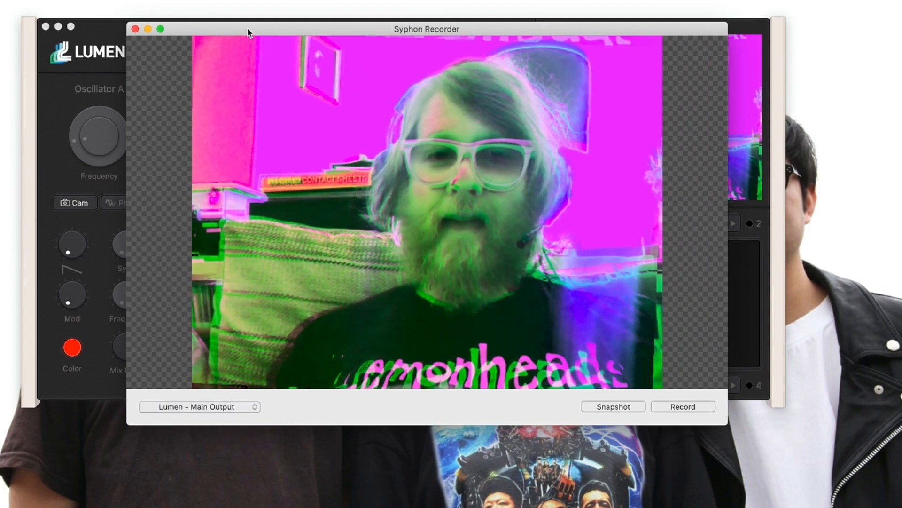
Resize and reposition the recorder and Lumen windows so Lumen's preview stays uncovered.
{"action": "left_click_drag", "start_coordinate": [250, 30], "coordinate": [463, 28]}
{"action": "left_click_drag", "start_coordinate": [303, 26], "coordinate": [212, 22]}
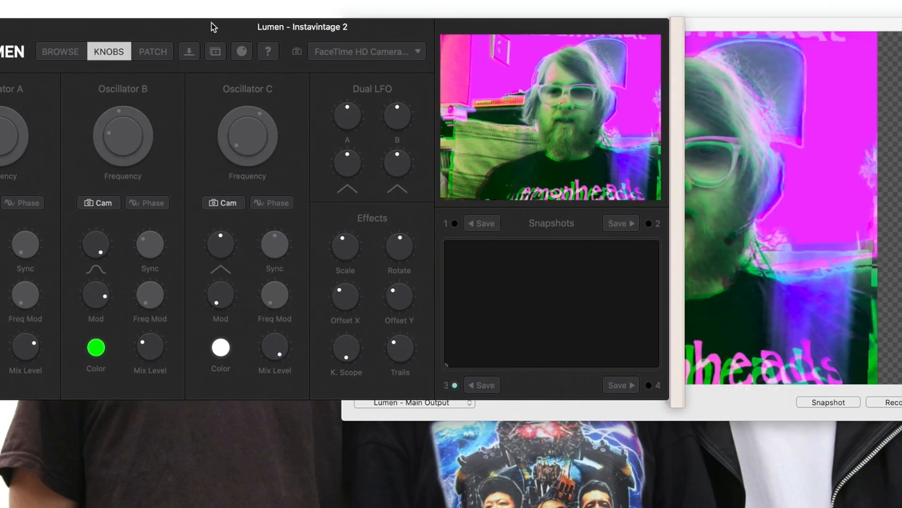
{"action": "left_click", "coordinate": [650, 17]}
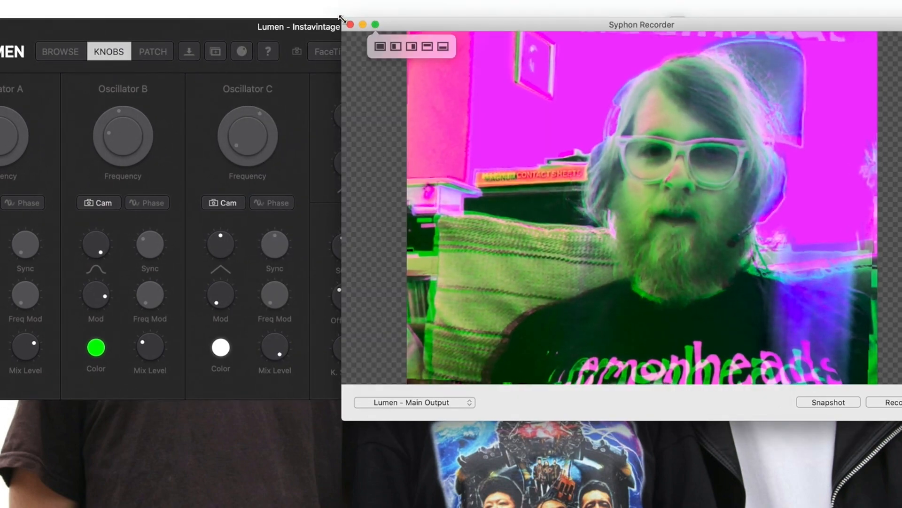
{"action": "left_click_drag", "start_coordinate": [352, 17], "coordinate": [520, 36]}
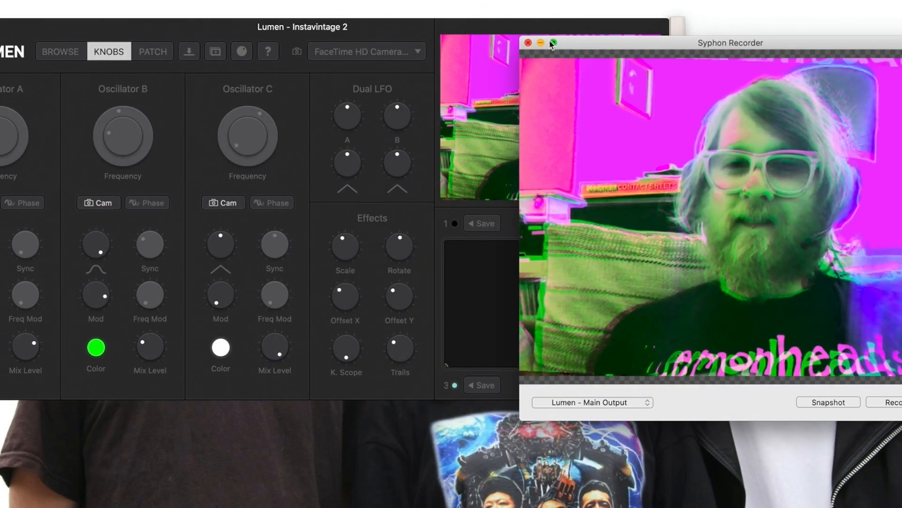
{"action": "left_click_drag", "start_coordinate": [581, 45], "coordinate": [510, 21]}
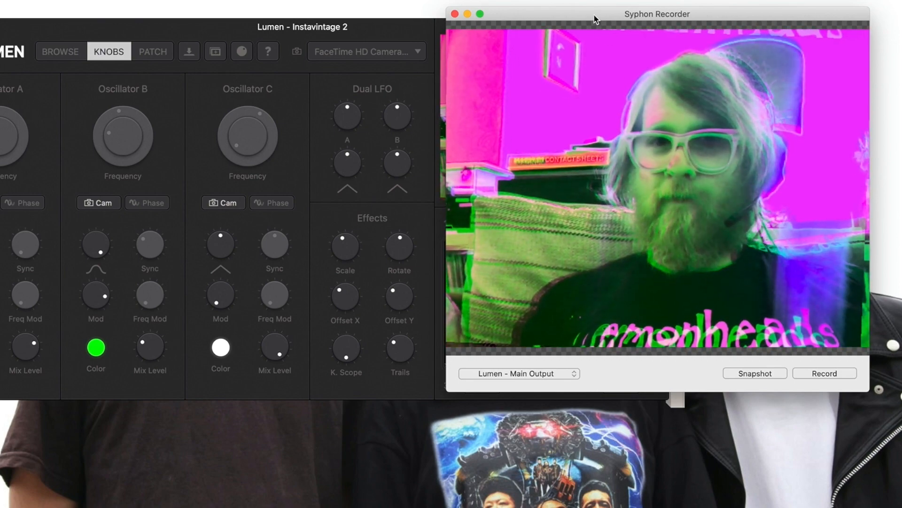
{"action": "left_click_drag", "start_coordinate": [595, 15], "coordinate": [468, 297]}
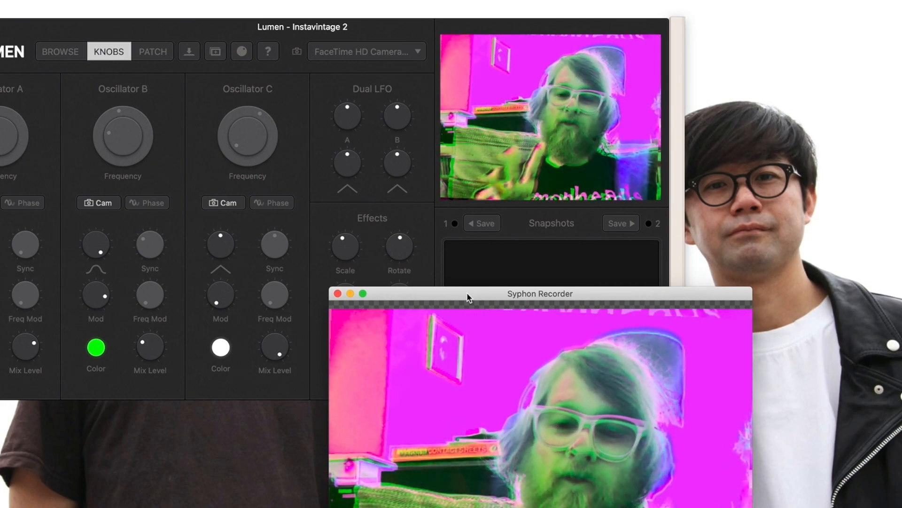
{"action": "left_click_drag", "start_coordinate": [468, 293], "coordinate": [465, 199]}
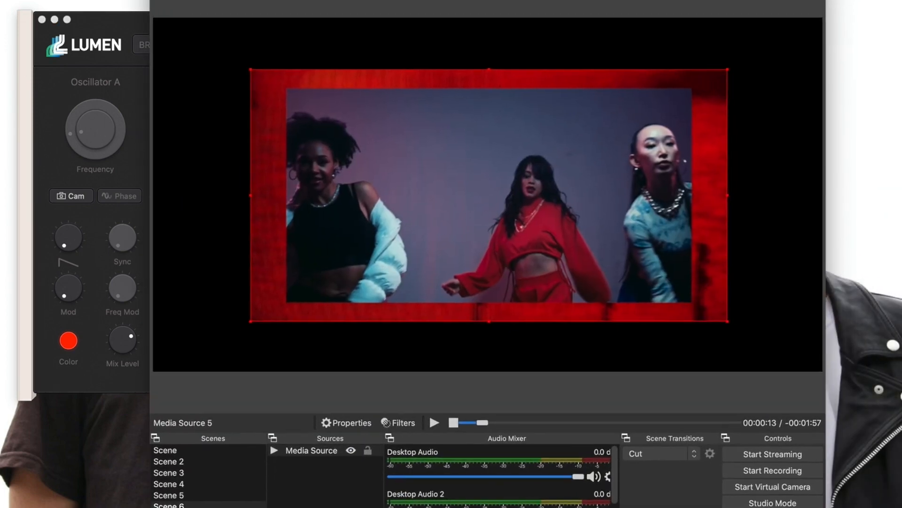
Scrub the clip ahead, start OBS Virtual Camera, play Media Source 5, and bring Lumen forward.
{"action": "mouse_move", "coordinate": [476, 426]}
{"action": "left_mouse_down"}
{"action": "mouse_move", "coordinate": [460, 425]}
{"action": "mouse_move", "coordinate": [590, 426]}
{"action": "mouse_move", "coordinate": [463, 427]}
{"action": "left_mouse_up"}
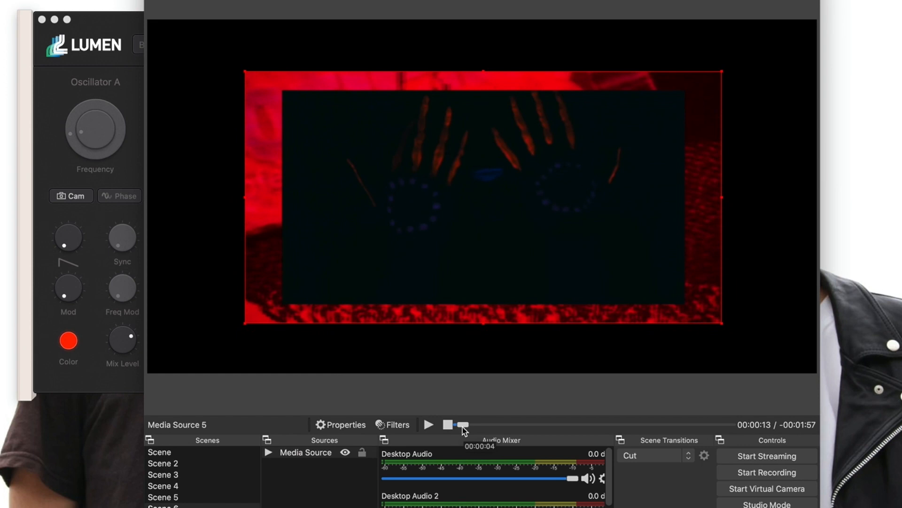
{"action": "left_click", "coordinate": [767, 489]}
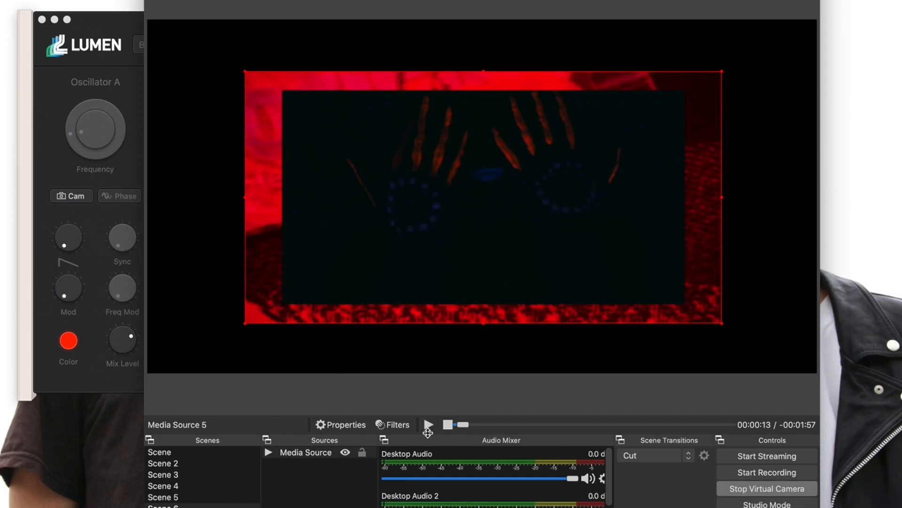
{"action": "left_click", "coordinate": [429, 425]}
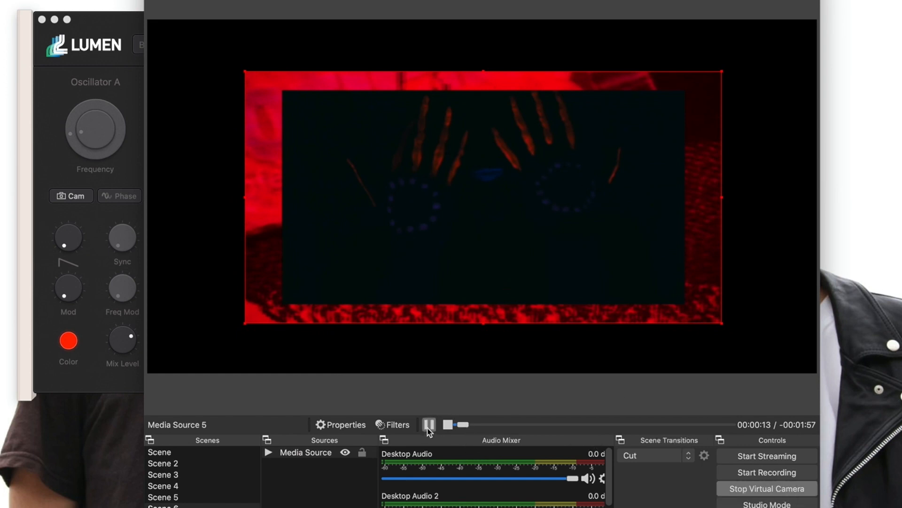
{"action": "left_click", "coordinate": [114, 24]}
Use OBS Virtual Camera as input, move Syphon Recorder aside, and set Scale 66.5%, Offset X 22.2%.
{"action": "left_click", "coordinate": [466, 44]}
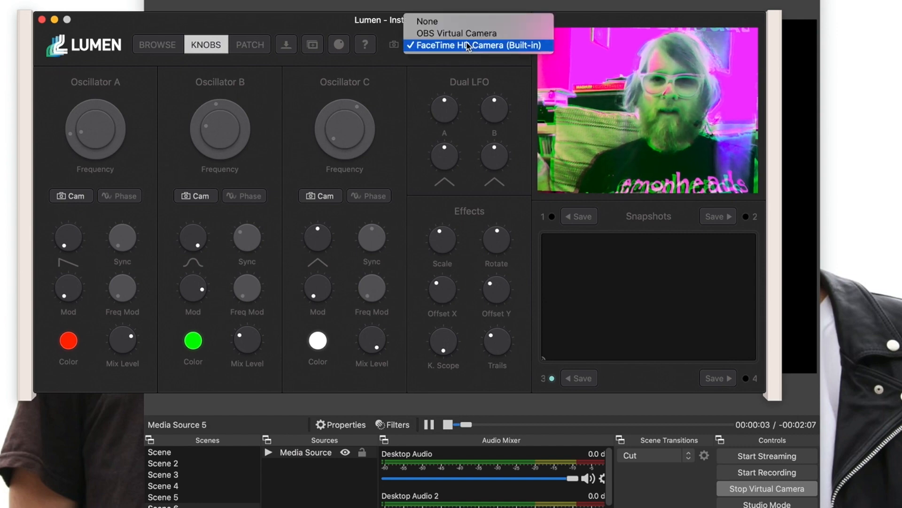
{"action": "left_click", "coordinate": [469, 33]}
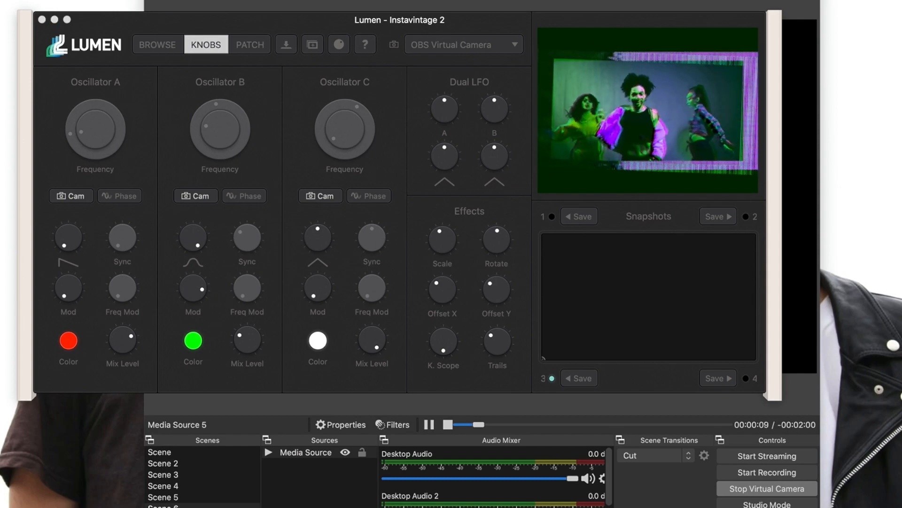
{"action": "left_click_drag", "start_coordinate": [152, 506], "coordinate": [362, 23]}
{"action": "left_click_drag", "start_coordinate": [443, 35], "coordinate": [825, 202]}
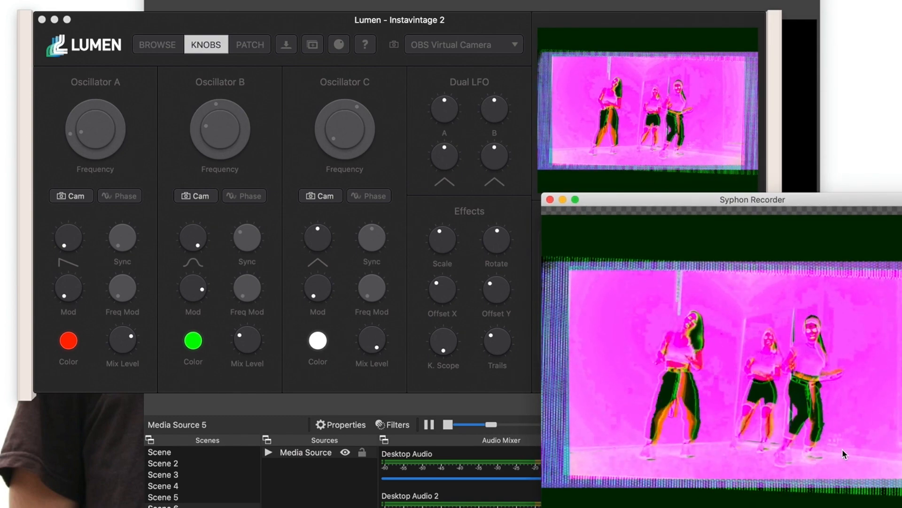
{"action": "left_click_drag", "start_coordinate": [658, 207], "coordinate": [777, 507]}
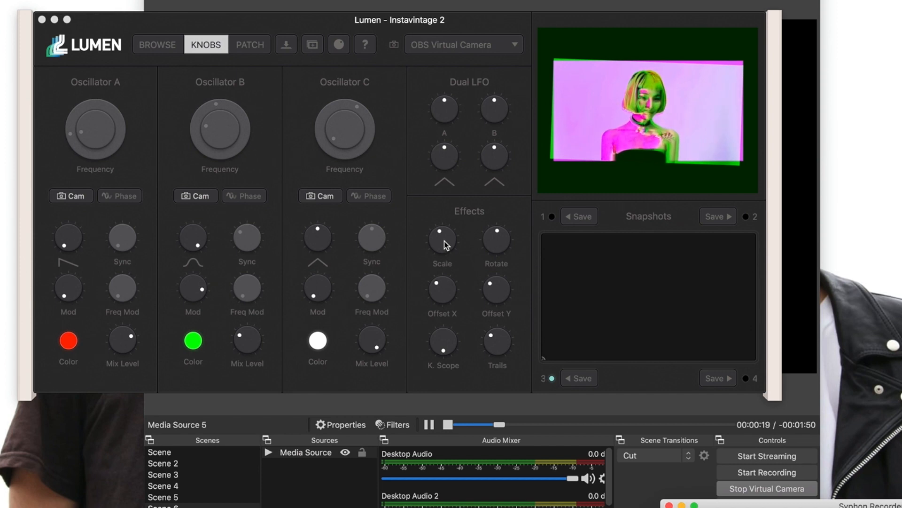
{"action": "mouse_move", "coordinate": [447, 245]}
{"action": "left_mouse_down"}
{"action": "mouse_move", "coordinate": [447, 258]}
{"action": "mouse_move", "coordinate": [451, 235]}
{"action": "mouse_move", "coordinate": [451, 242]}
{"action": "left_mouse_up"}
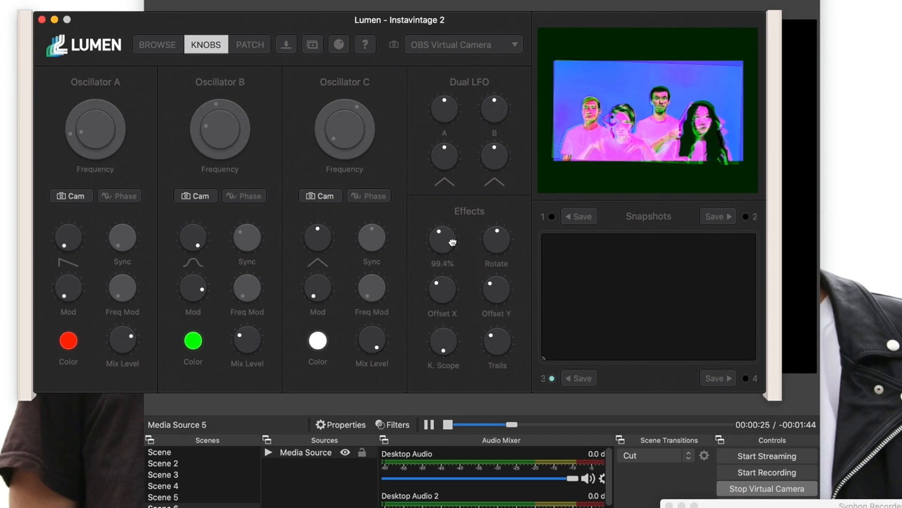
{"action": "left_click_drag", "start_coordinate": [444, 293], "coordinate": [444, 340]}
Make Oscillator B yellow, raise Trails to 100%, and set Offset X about 22.7% and Scale 48.7%.
{"action": "left_click", "coordinate": [193, 340]}
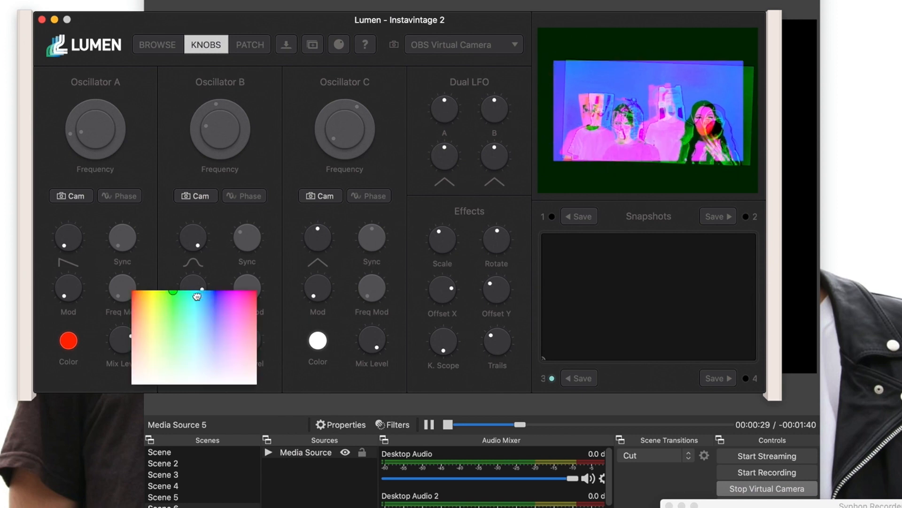
{"action": "left_click", "coordinate": [152, 302]}
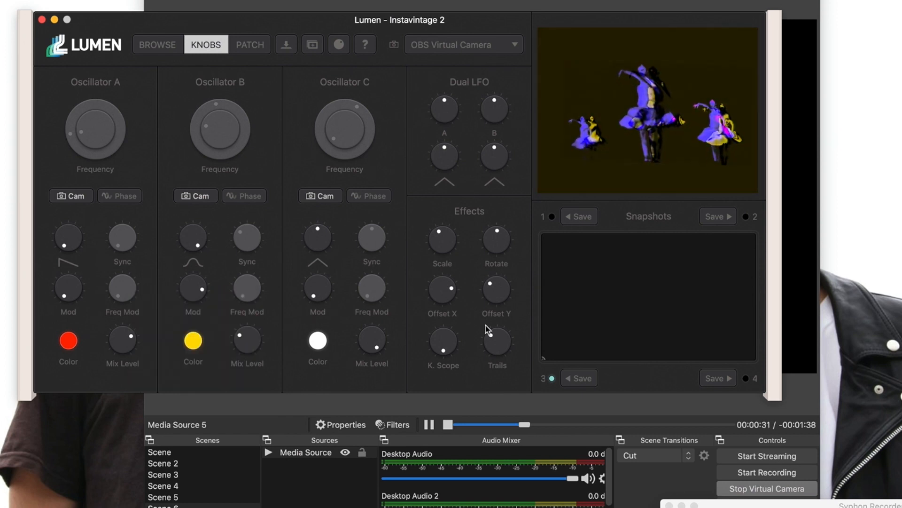
{"action": "left_click_drag", "start_coordinate": [486, 340], "coordinate": [489, 278]}
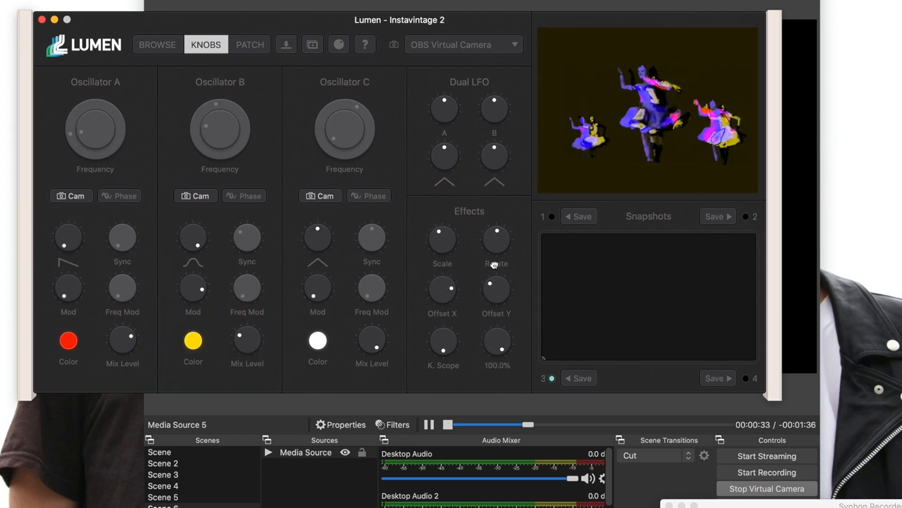
{"action": "left_click_drag", "start_coordinate": [445, 296], "coordinate": [445, 376]}
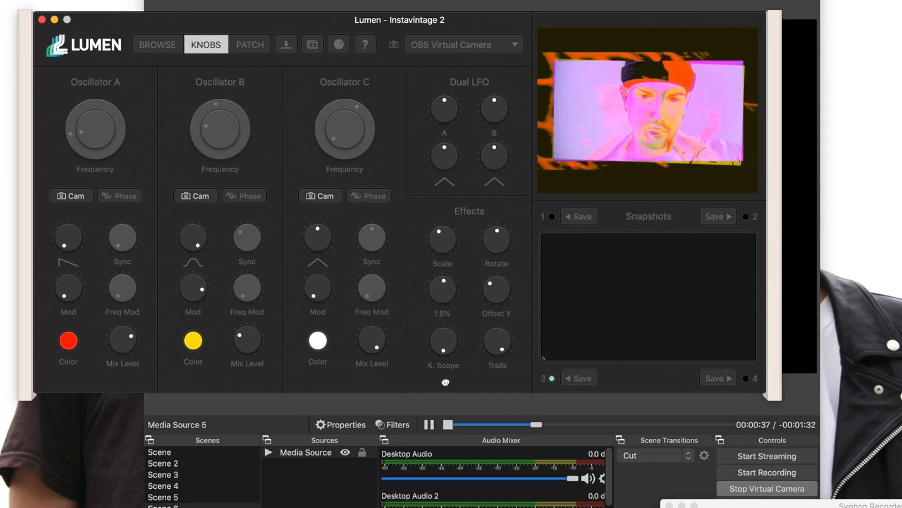
{"action": "mouse_move", "coordinate": [442, 240]}
{"action": "left_mouse_down"}
{"action": "mouse_move", "coordinate": [443, 258]}
{"action": "mouse_move", "coordinate": [448, 197]}
{"action": "mouse_move", "coordinate": [451, 251]}
{"action": "mouse_move", "coordinate": [454, 243]}
{"action": "left_mouse_up"}
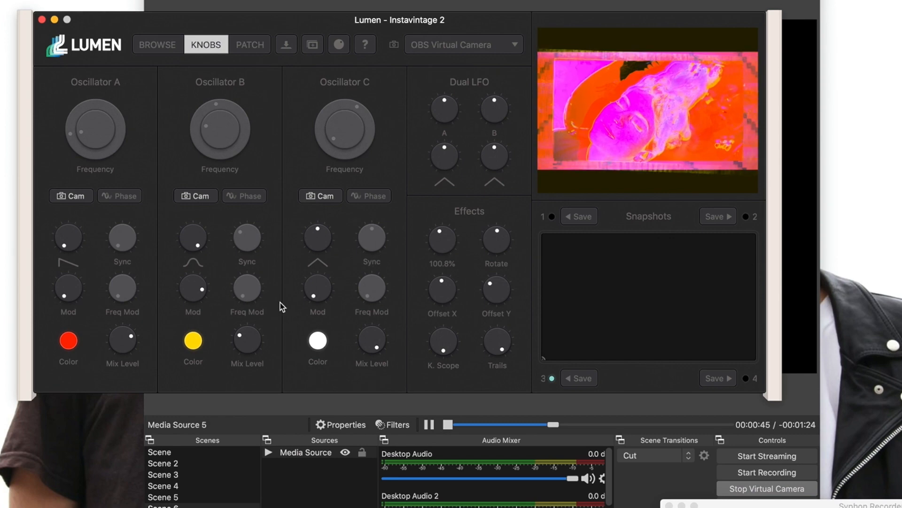
Set Oscillator A's mix near 40% and Oscillator B's to 31.9%, and lower Trails to 28.7%.
{"action": "left_click_drag", "start_coordinate": [113, 339], "coordinate": [126, 361]}
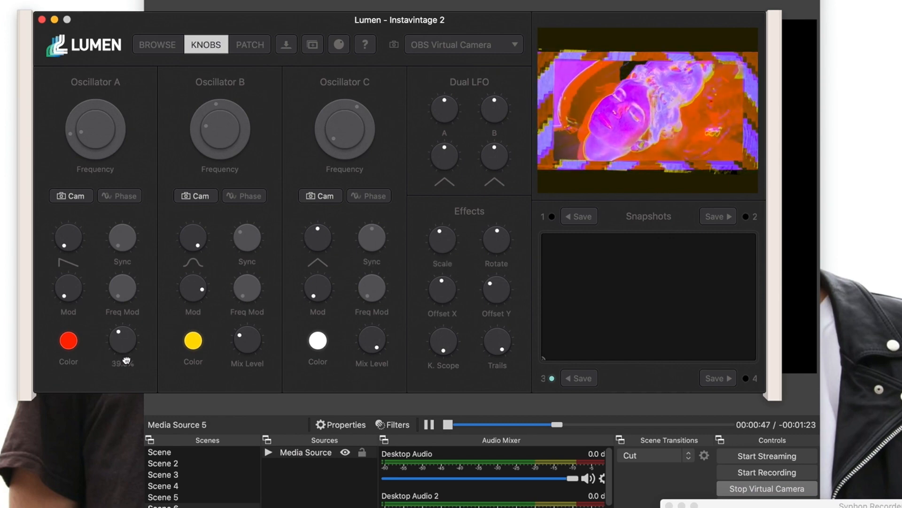
{"action": "left_click_drag", "start_coordinate": [246, 339], "coordinate": [246, 306]}
{"action": "left_click_drag", "start_coordinate": [245, 337], "coordinate": [250, 344]}
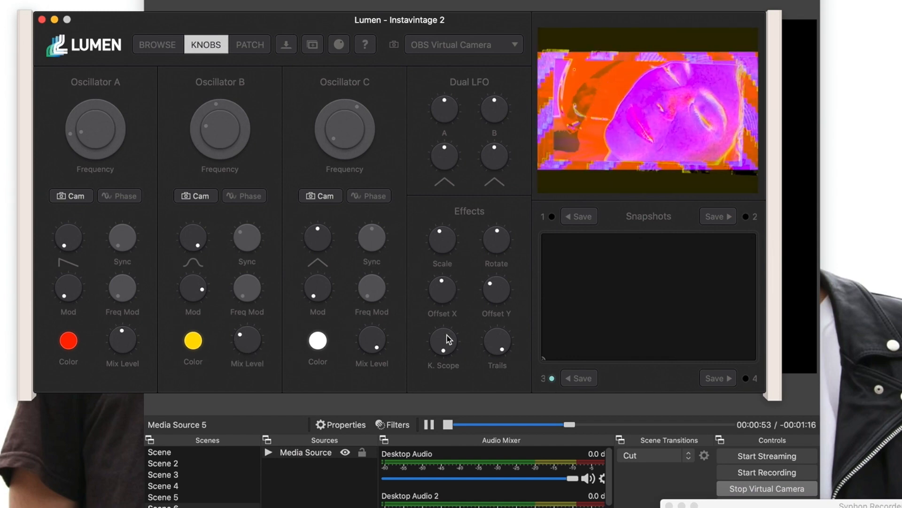
{"action": "left_click_drag", "start_coordinate": [491, 339], "coordinate": [496, 393]}
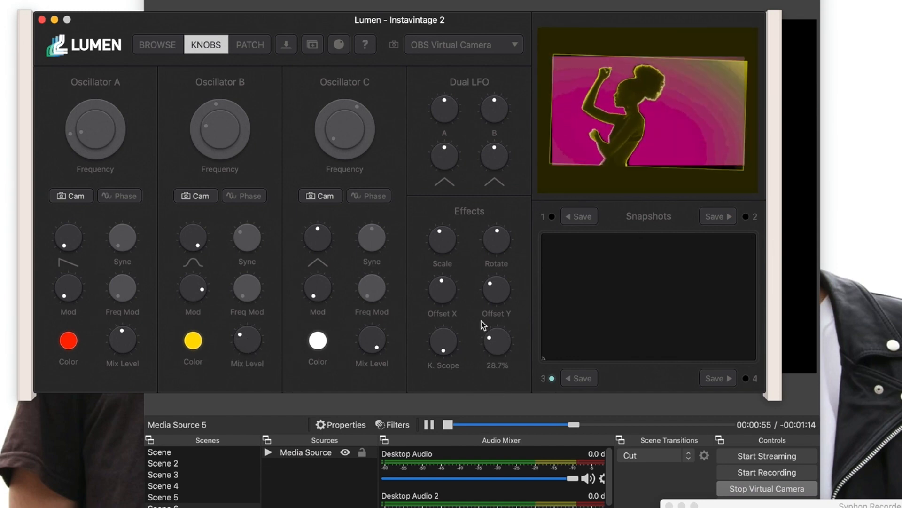
Turn Oscillator B green and experiment with Offset X, Offset Y (44.6%) and Scale between 25% and 157.6%.
{"action": "left_click_drag", "start_coordinate": [448, 284], "coordinate": [444, 344]}
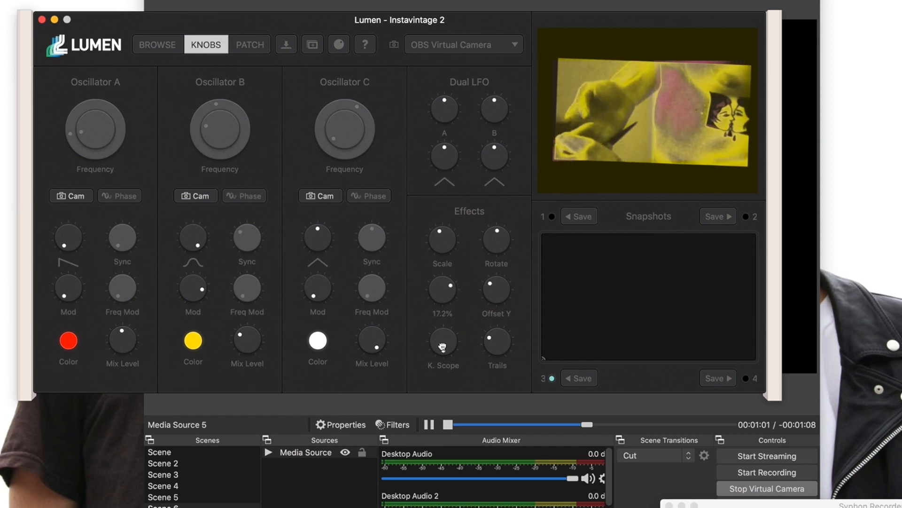
{"action": "mouse_move", "coordinate": [192, 339]}
{"action": "left_mouse_down"}
{"action": "mouse_move", "coordinate": [191, 282]}
{"action": "mouse_move", "coordinate": [226, 311]}
{"action": "mouse_move", "coordinate": [232, 304]}
{"action": "mouse_move", "coordinate": [222, 306]}
{"action": "left_mouse_up"}
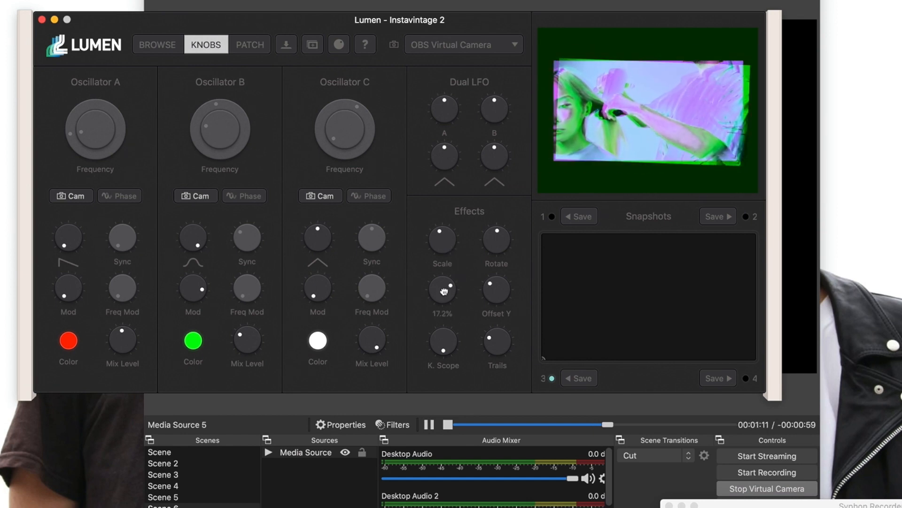
{"action": "left_click_drag", "start_coordinate": [445, 291], "coordinate": [443, 383]}
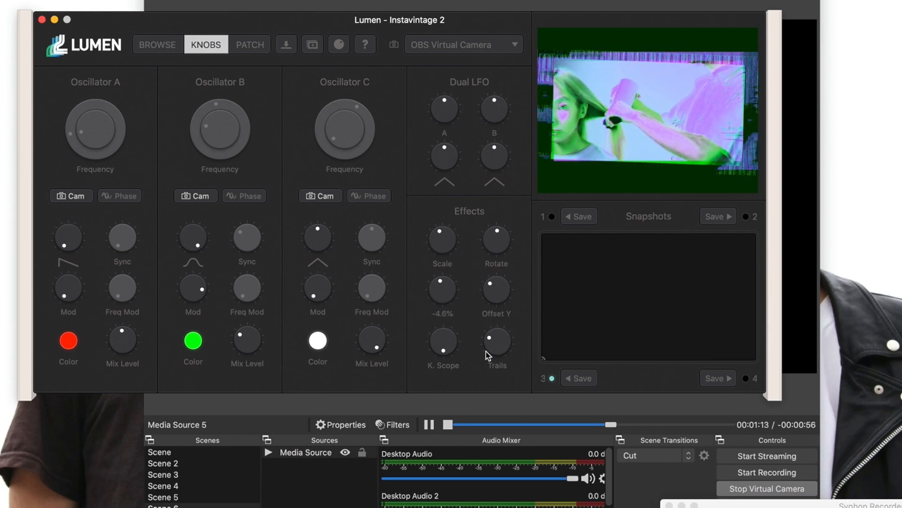
{"action": "left_click_drag", "start_coordinate": [498, 321], "coordinate": [499, 291]}
{"action": "left_click_drag", "start_coordinate": [448, 250], "coordinate": [447, 298]}
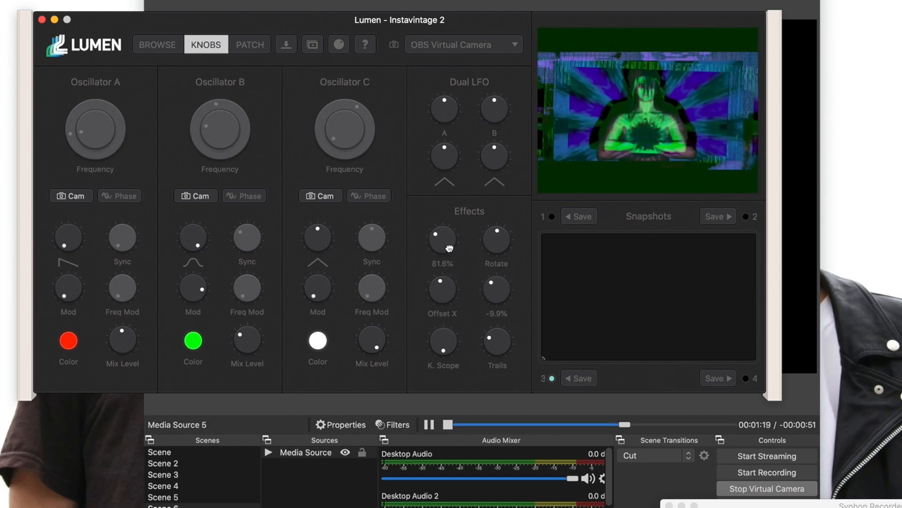
{"action": "mouse_move", "coordinate": [450, 248]}
{"action": "left_mouse_down"}
{"action": "mouse_move", "coordinate": [446, 217]}
{"action": "mouse_move", "coordinate": [446, 241]}
{"action": "mouse_move", "coordinate": [449, 230]}
{"action": "left_mouse_up"}
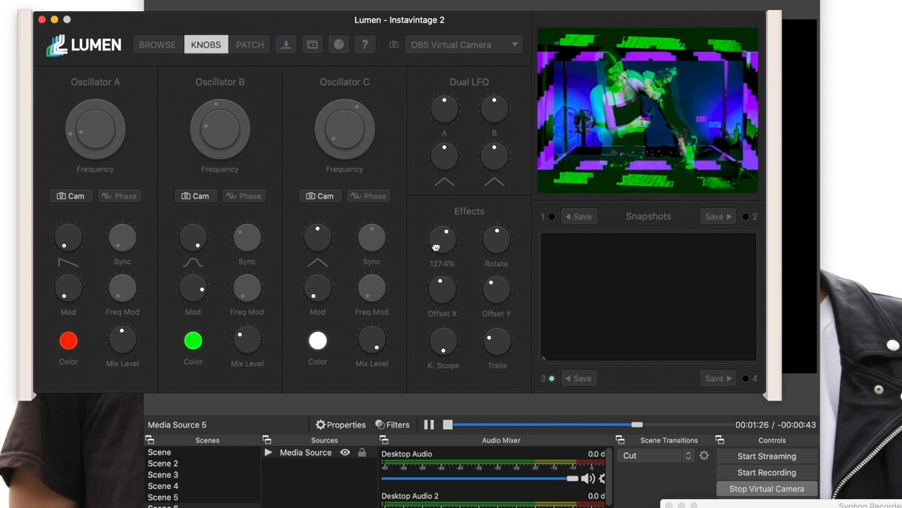
{"action": "left_click_drag", "start_coordinate": [436, 240], "coordinate": [441, 355]}
Rotate to 21.3°, try kaleidoscope settings from off through 2 + 169° to 1 + 21°, and raise Trails high.
{"action": "left_click_drag", "start_coordinate": [486, 297], "coordinate": [486, 382]}
{"action": "left_click_drag", "start_coordinate": [441, 345], "coordinate": [441, 397]}
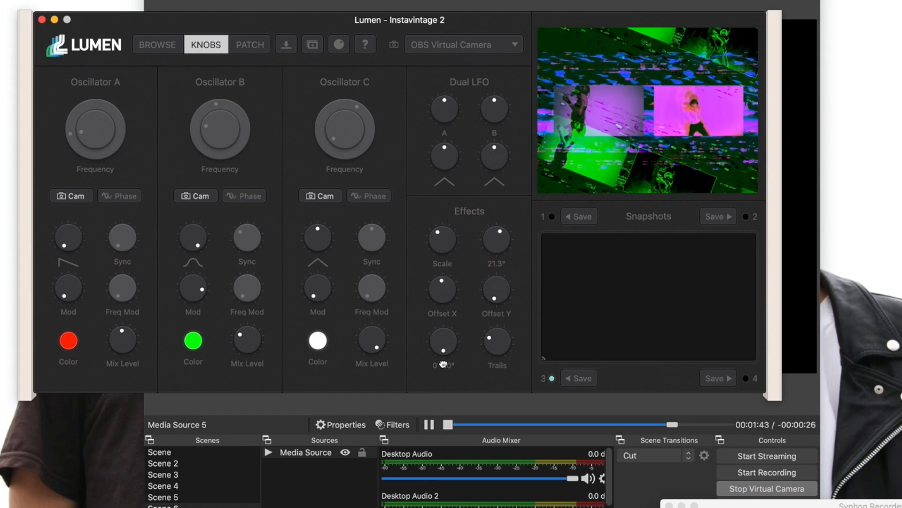
{"action": "left_click_drag", "start_coordinate": [444, 364], "coordinate": [441, 348]}
{"action": "left_click_drag", "start_coordinate": [436, 259], "coordinate": [438, 219]}
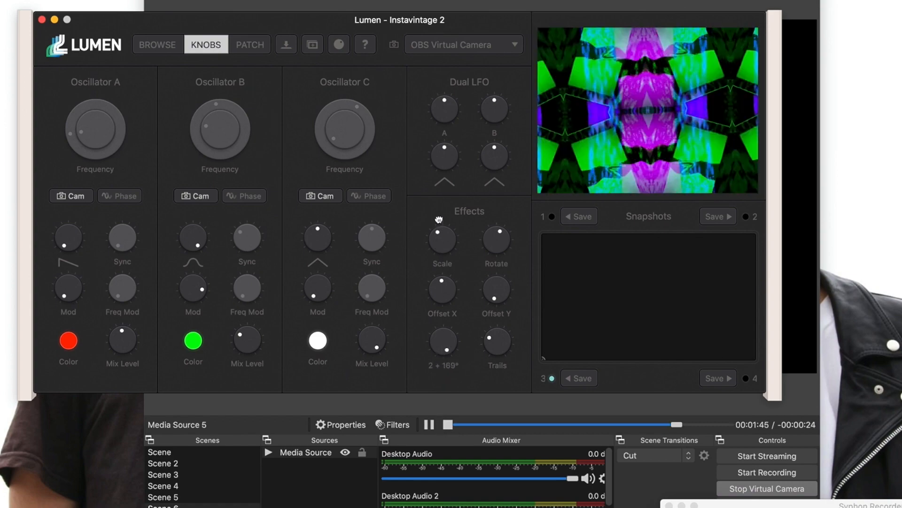
{"action": "left_click_drag", "start_coordinate": [440, 43], "coordinate": [496, 350]}
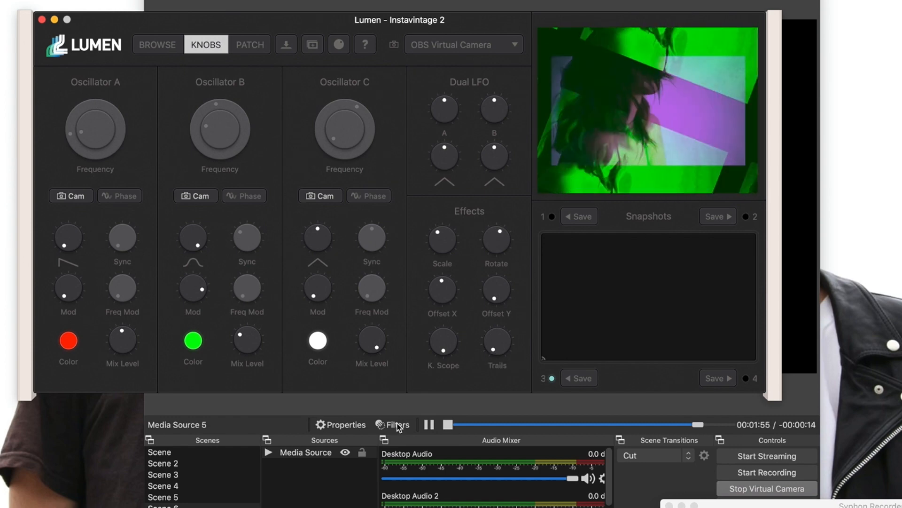
{"action": "left_click_drag", "start_coordinate": [503, 342], "coordinate": [492, 258]}
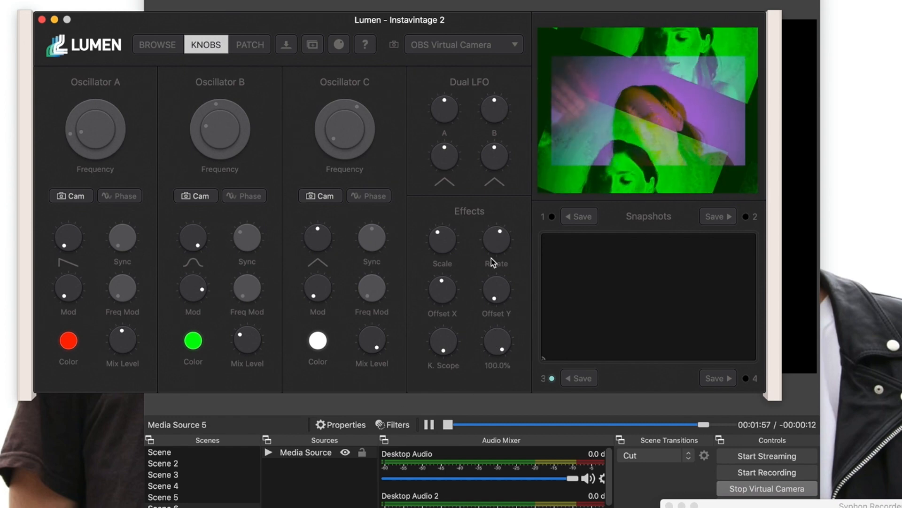
Switch input to FaceTime HD Camera, lower Trails to 9.4%, reduce Scale, and set K. Scope to 11 + 112°.
{"action": "left_click", "coordinate": [425, 46]}
{"action": "left_click", "coordinate": [429, 57]}
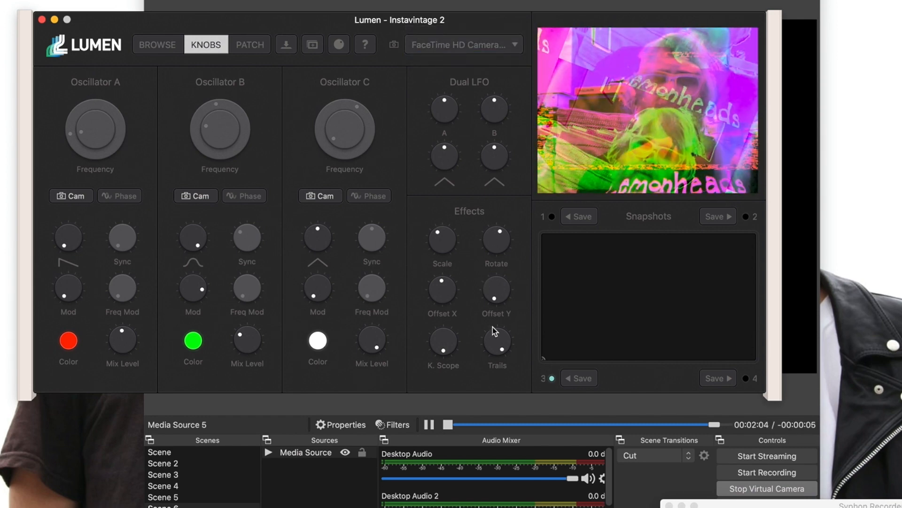
{"action": "left_click_drag", "start_coordinate": [494, 332], "coordinate": [484, 415]}
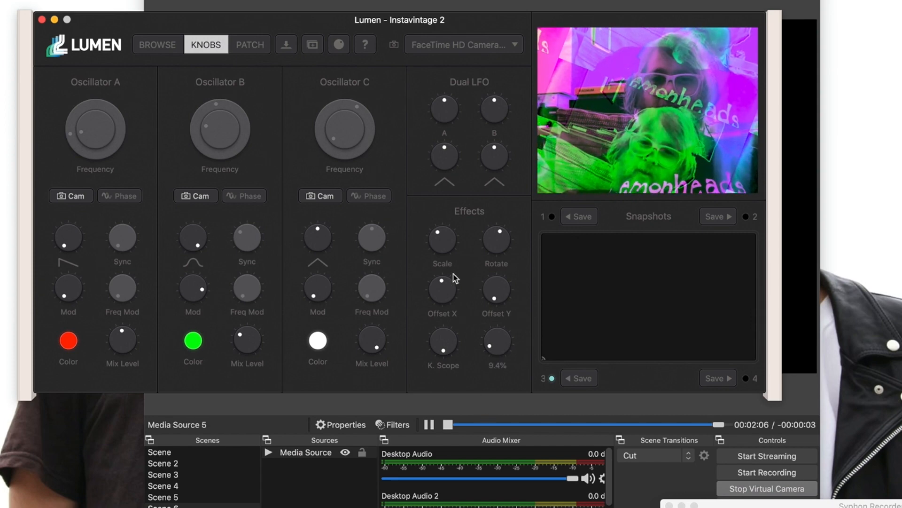
{"action": "left_click_drag", "start_coordinate": [444, 248], "coordinate": [495, 284]}
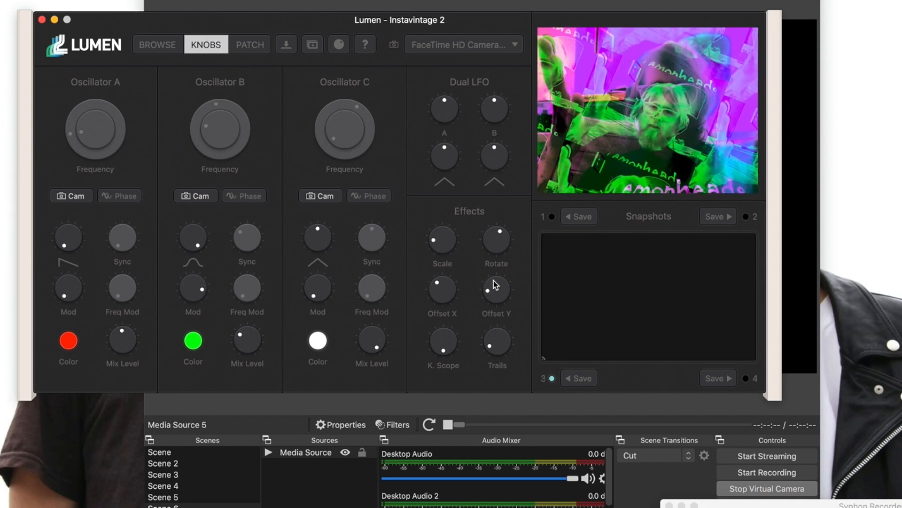
{"action": "left_click_drag", "start_coordinate": [444, 342], "coordinate": [443, 329]}
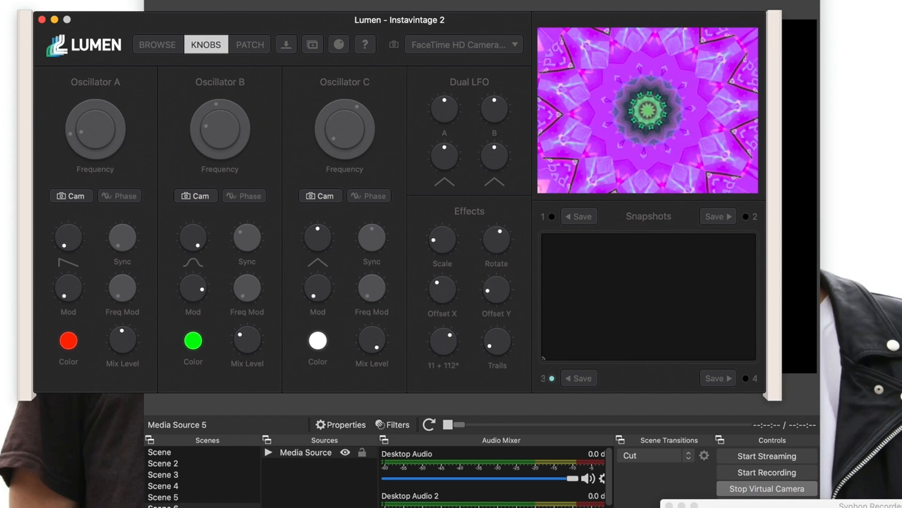